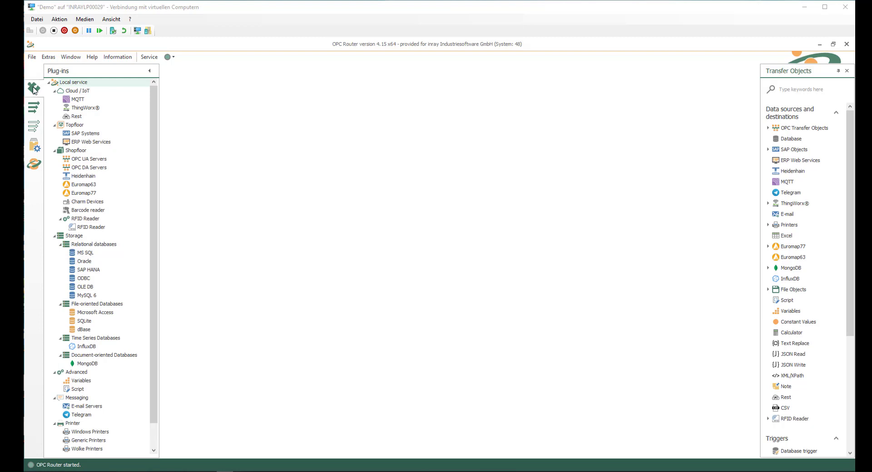
- Open the SAP-SYS access data under SAP Systems and examine its client protocol choices and connection parameters
click(76, 125)
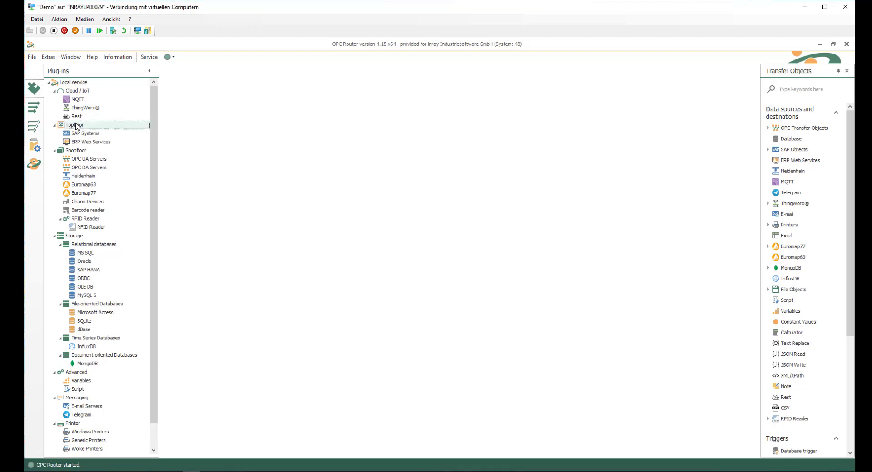
click(80, 135)
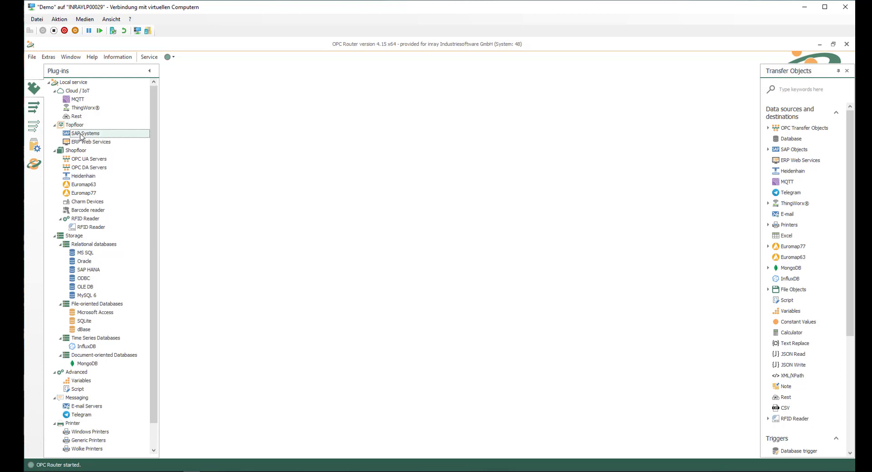
double_click(81, 135)
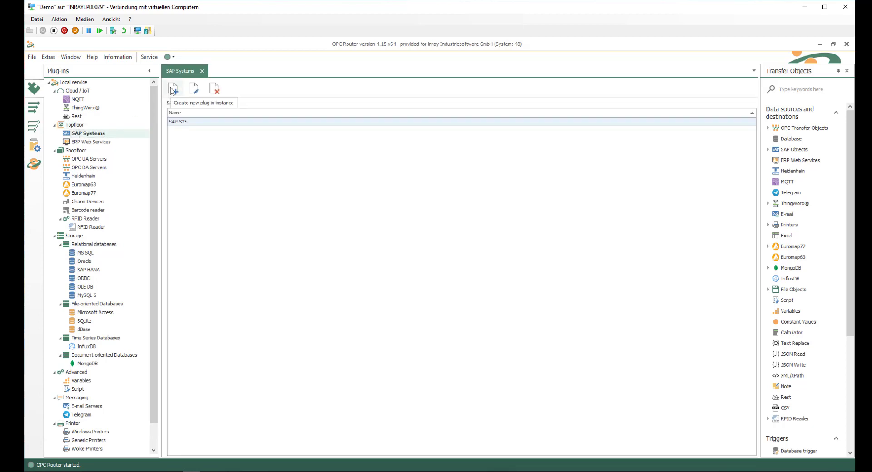
double_click(243, 122)
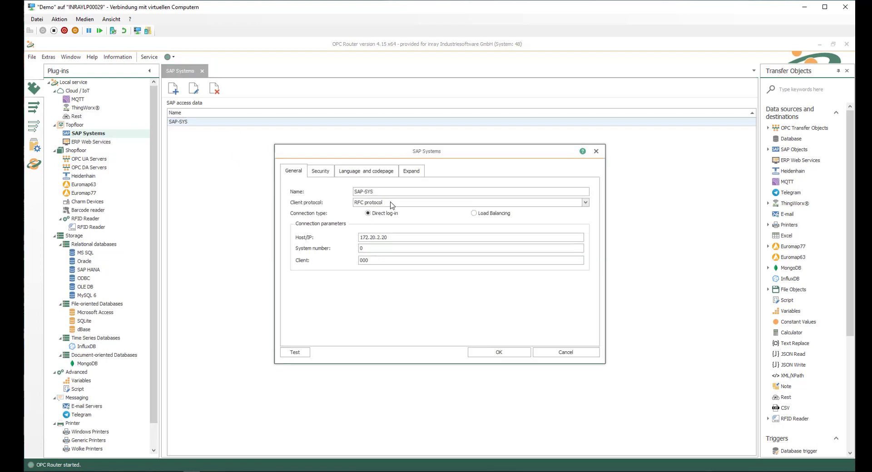
click(391, 203)
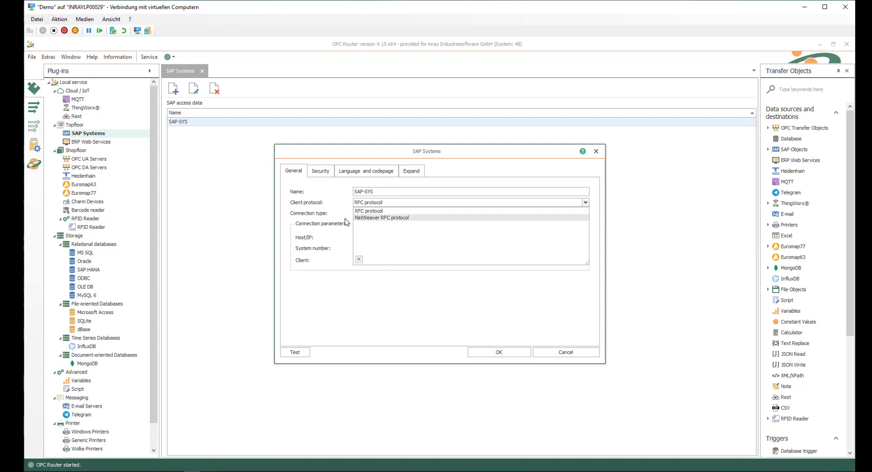
click(321, 202)
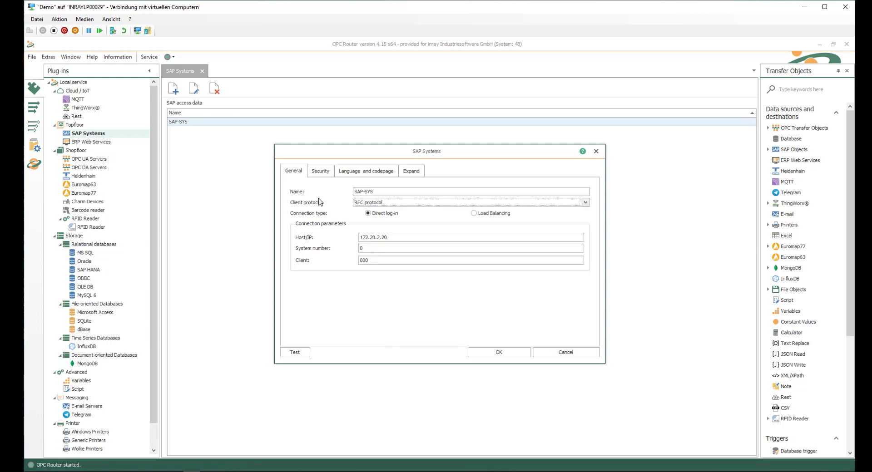
click(392, 235)
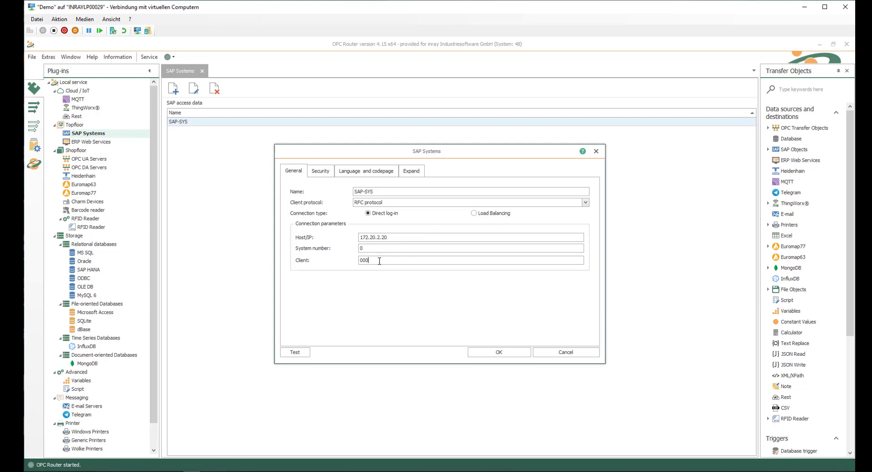
- Review the security settings of the SAP system, including the available login methods and the credential fields
click(319, 174)
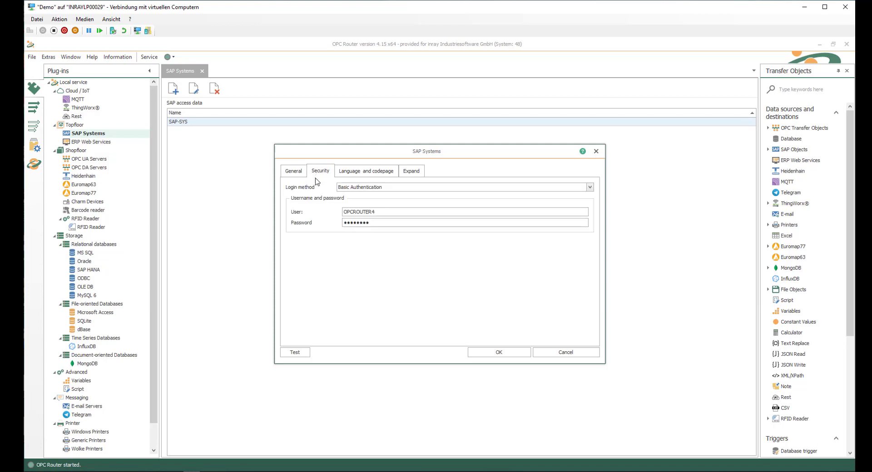
click(360, 222)
click(590, 187)
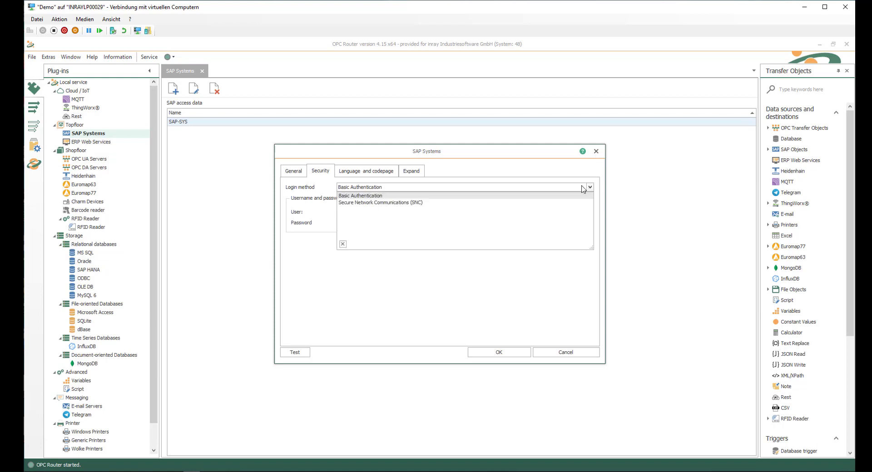
click(331, 287)
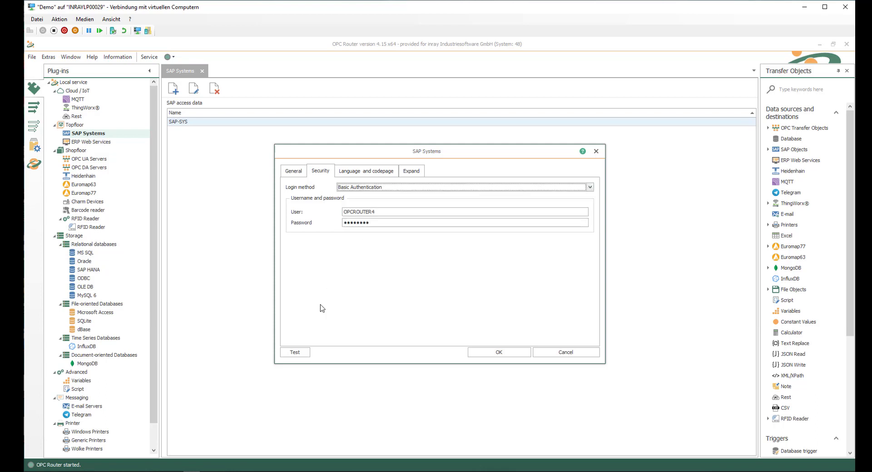
- Test the connection to the SAP system and leave its settings without saving changes
click(298, 353)
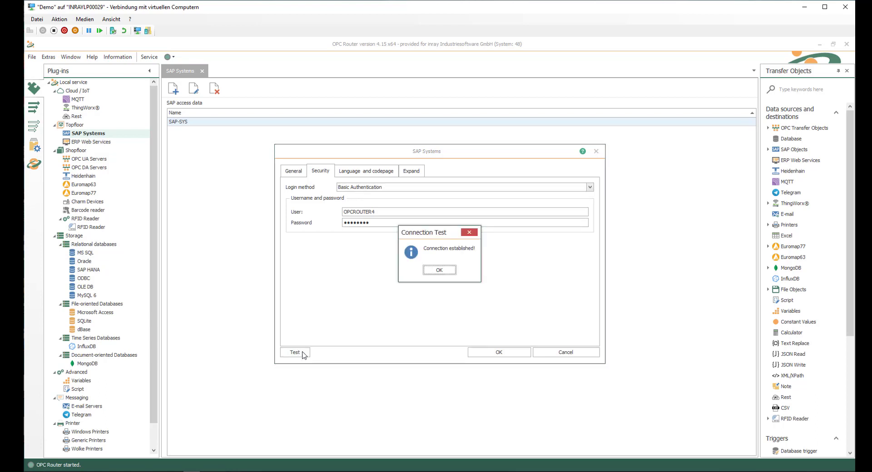
click(449, 271)
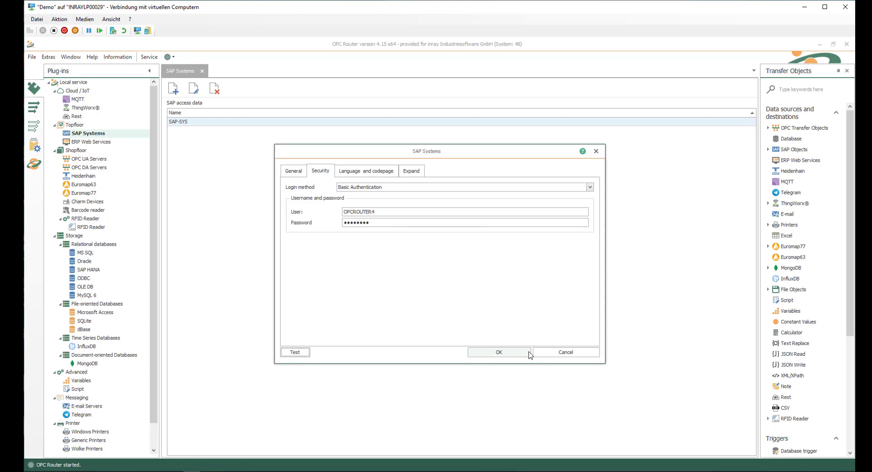
click(562, 356)
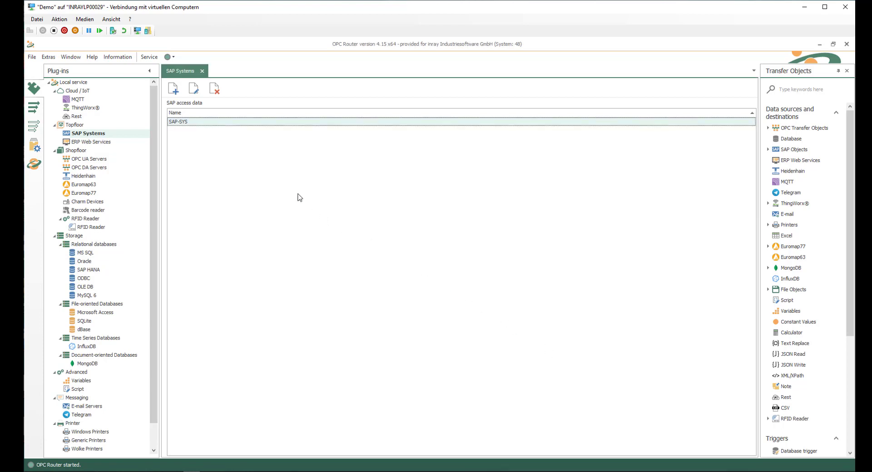
- Open the KEPServerEX_Training access data under OPC UA Servers and examine its endpoint and log-on settings
click(84, 159)
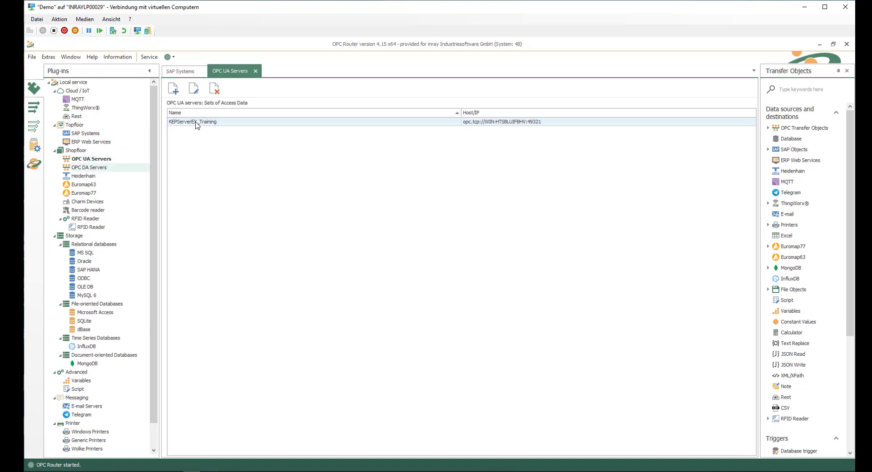
double_click(196, 123)
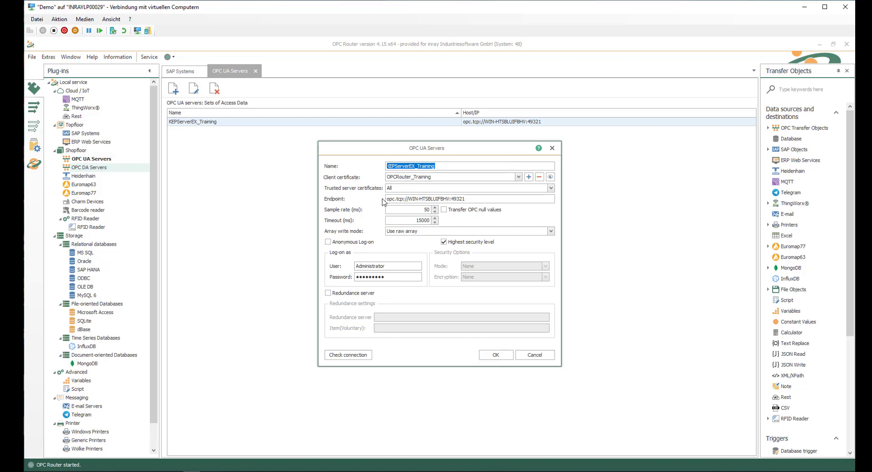
click(474, 200)
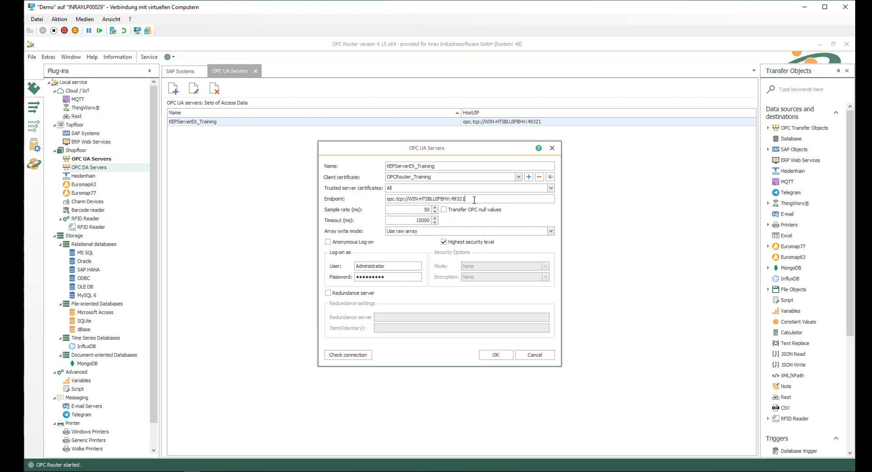
click(400, 266)
- Check the connection to the OPC UA server and close its settings without saving changes
click(344, 355)
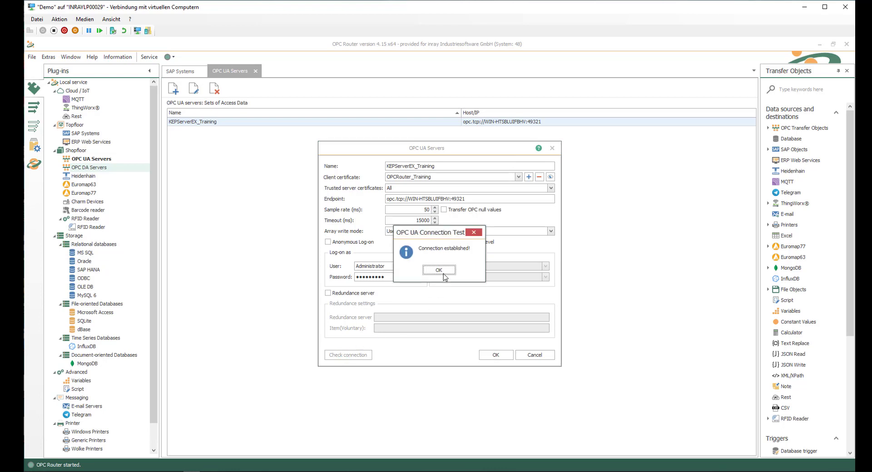
click(438, 270)
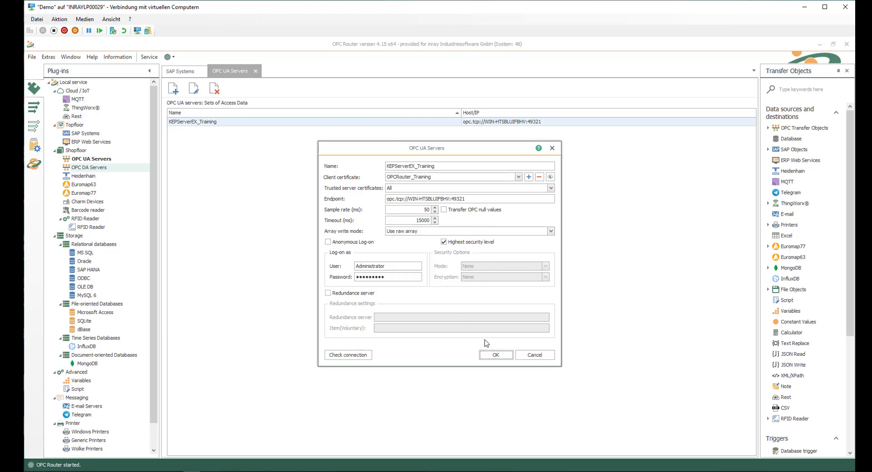
click(544, 356)
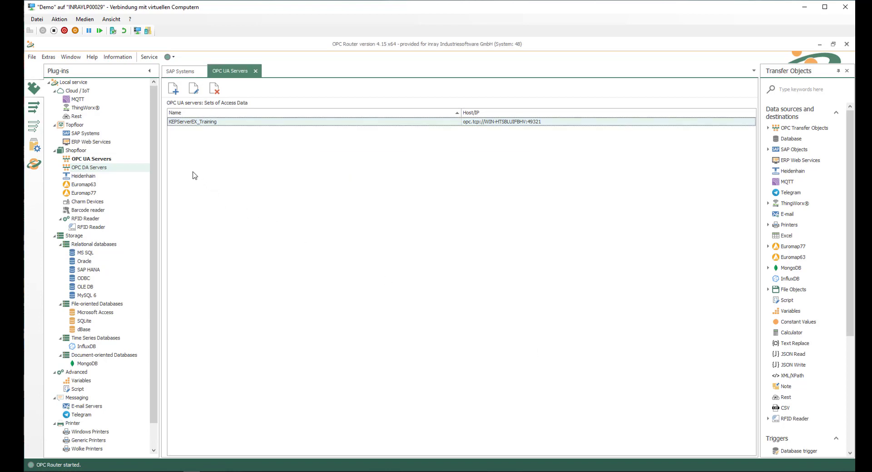
- Create a connections folder named "SAP Connections" under the local service
click(34, 108)
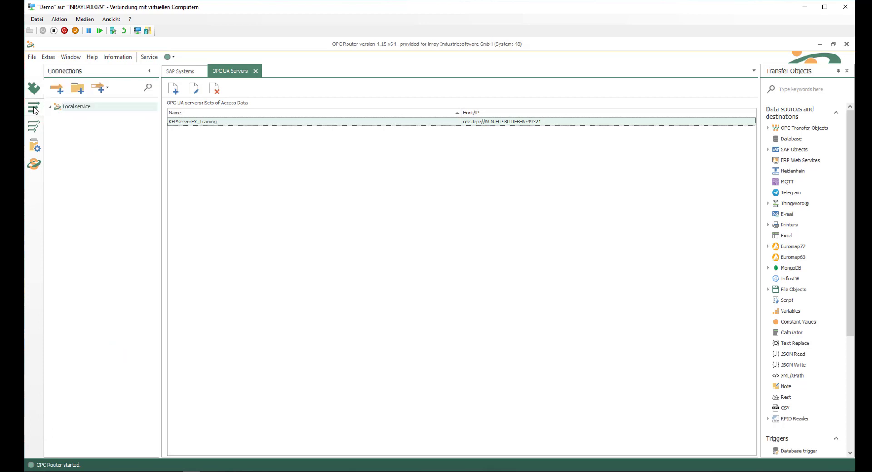
click(67, 107)
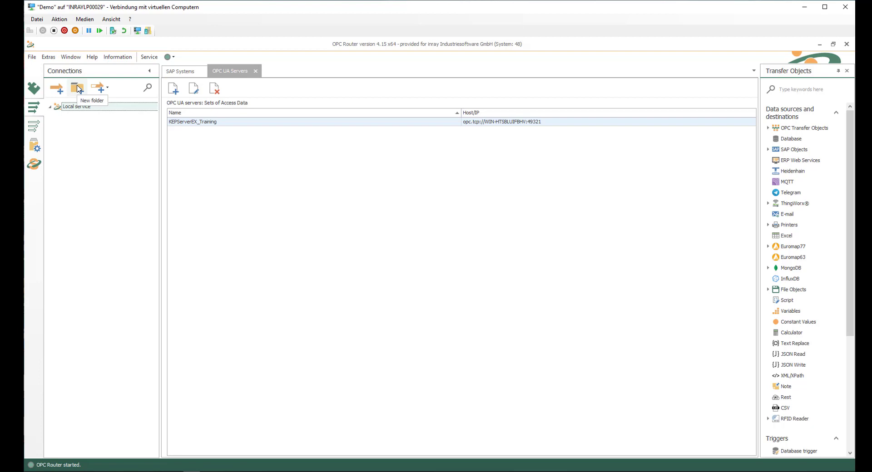
click(78, 89)
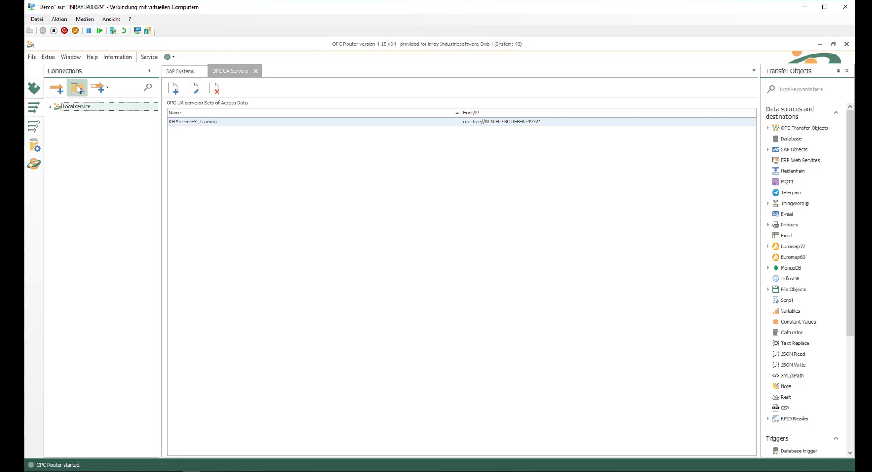
text(SA)
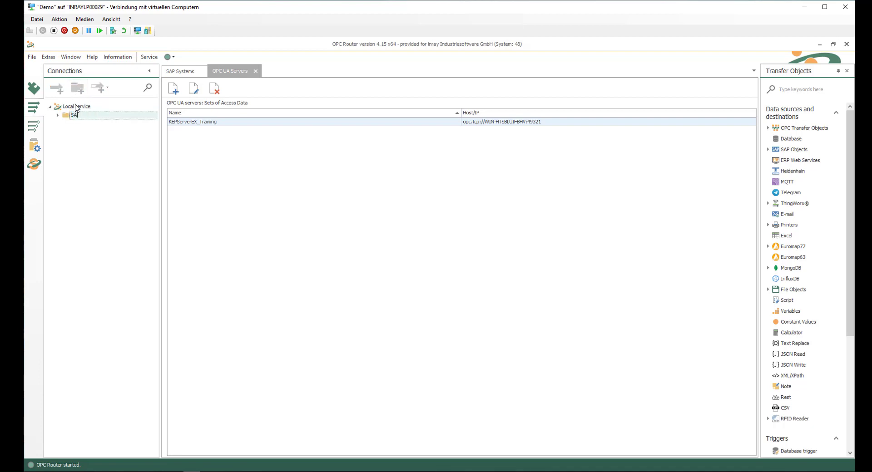
text(P Connections)
key(Return)
- Add a new connection named "OPC UA 2 SAP Receiving Recipe data" in the SAP Connections folder
click(60, 93)
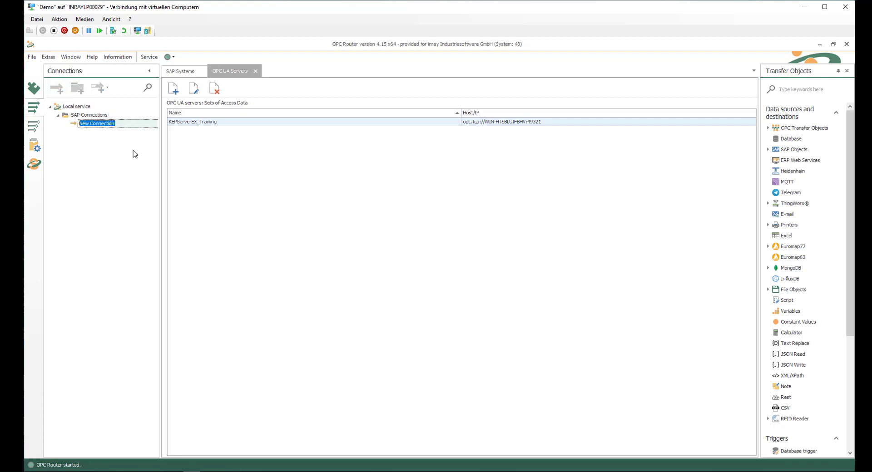
text(OPC UA 2 SAP Receiving Recipe d)
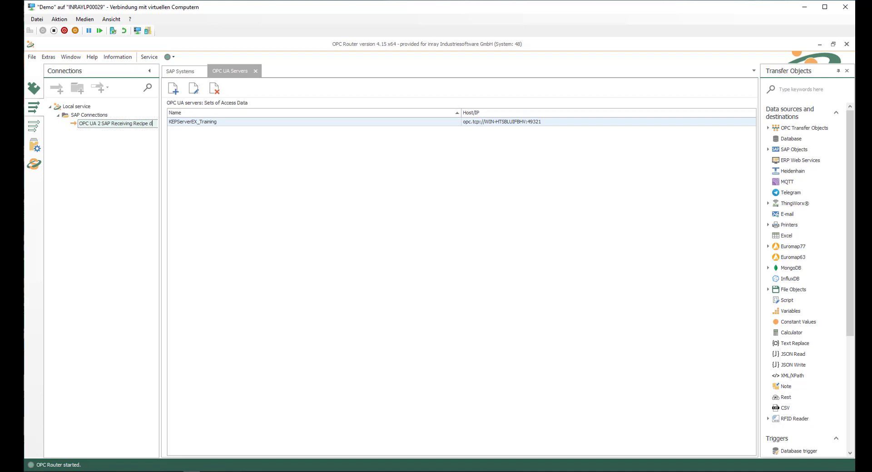
text(ata)
key(Return)
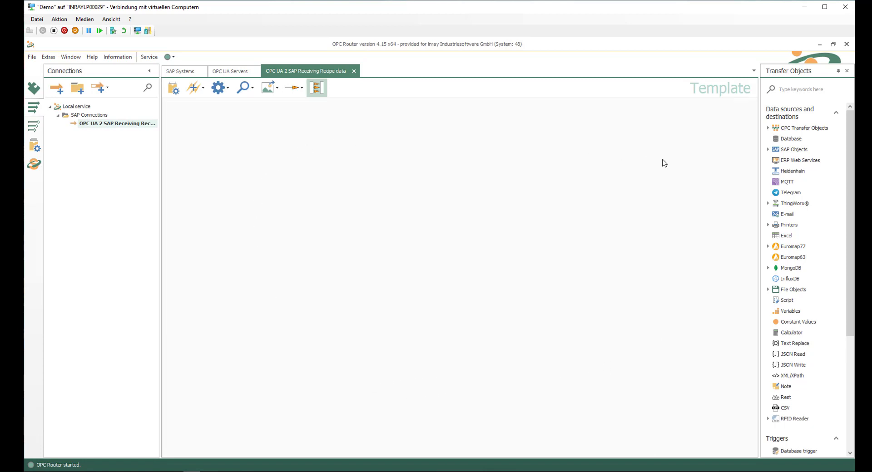
- Place an OPC UA/DA transfer object in the connection and set its OPC access data to KEPServerEX_Training
click(769, 129)
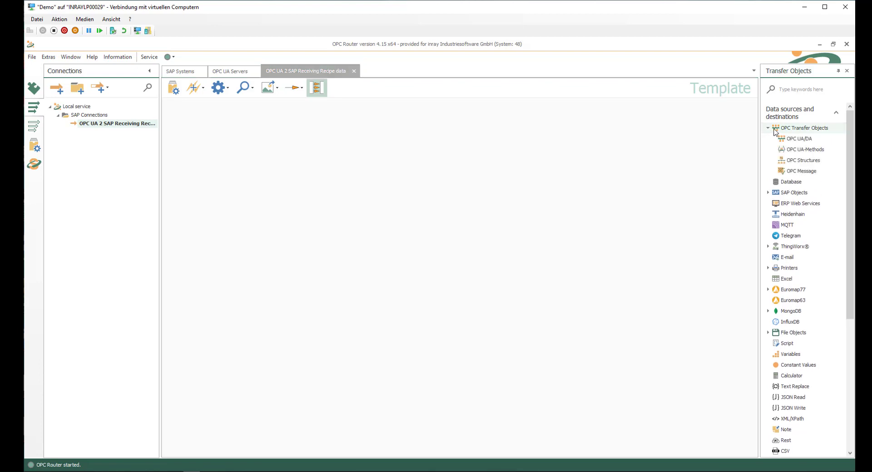
drag(805, 142, 246, 133)
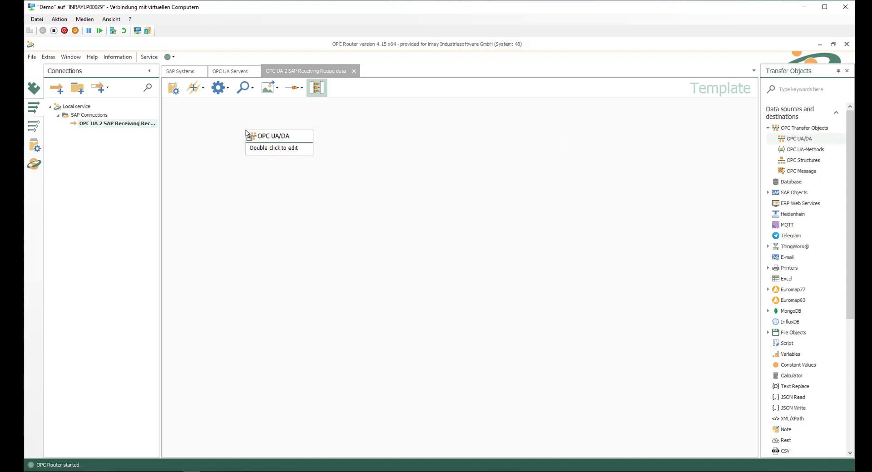
double_click(264, 147)
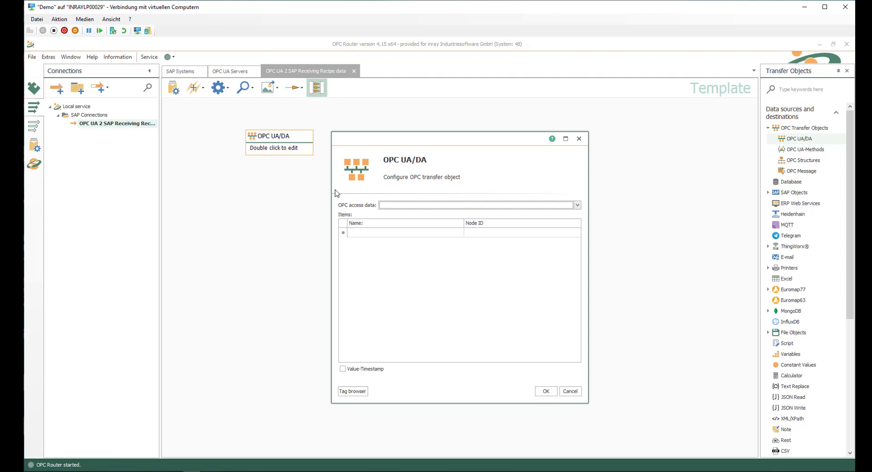
click(577, 205)
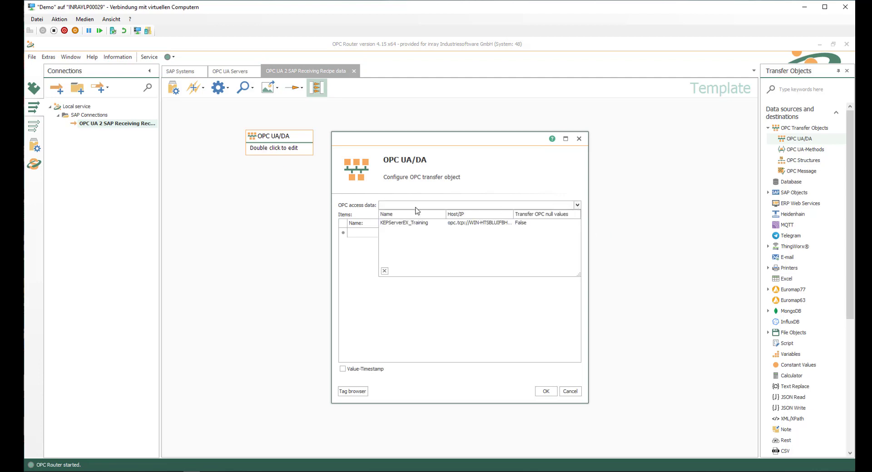
click(401, 226)
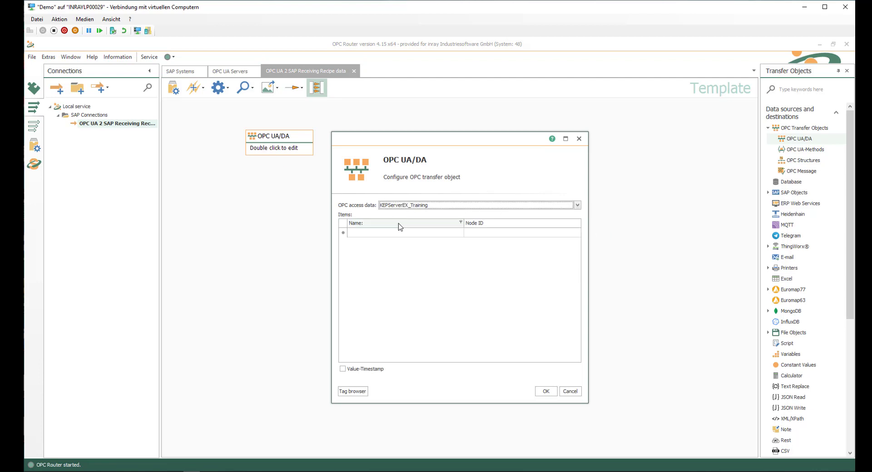
- Add the ProductID tag from Machine1 > PLC > ProductionData to the OPC UA/DA transfer object and save its configuration
click(362, 393)
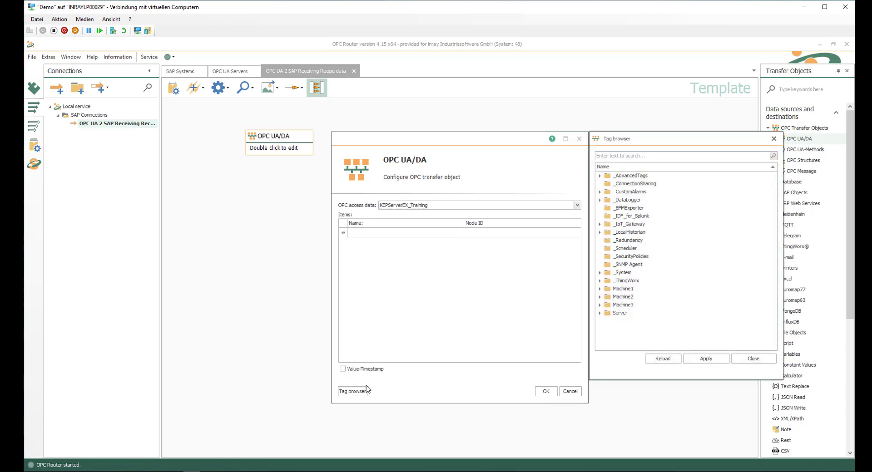
click(600, 289)
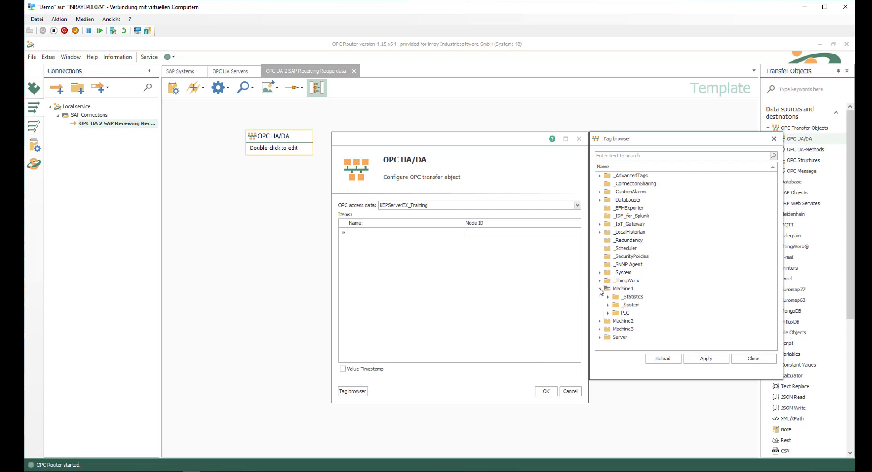
click(608, 313)
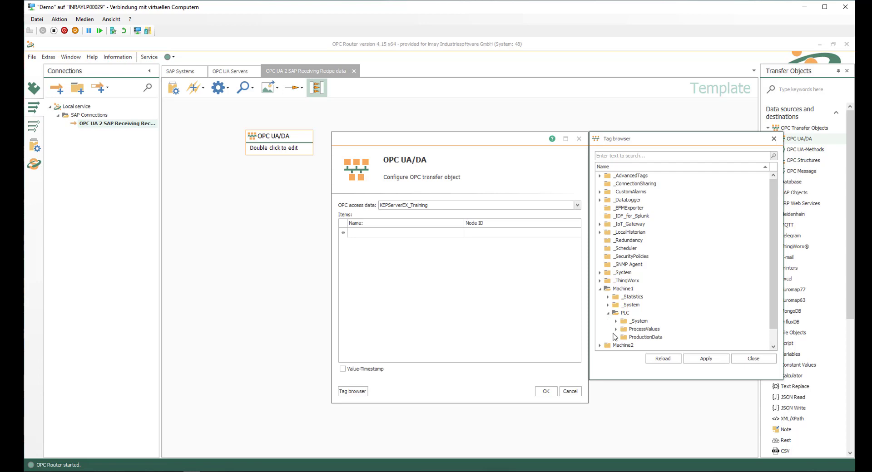
click(616, 337)
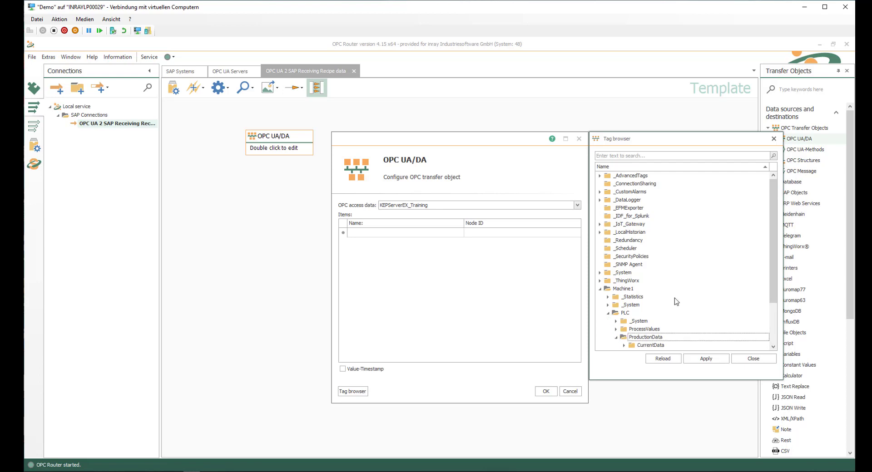
scroll(677, 300, down, 2)
double_click(643, 322)
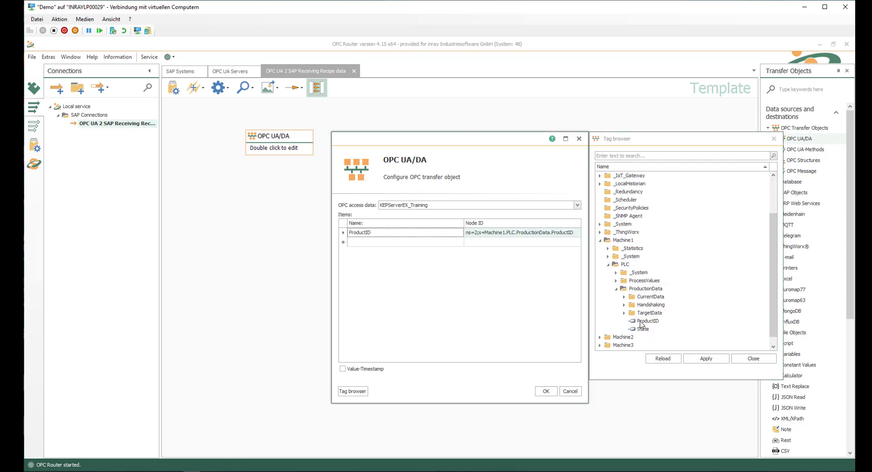
click(547, 393)
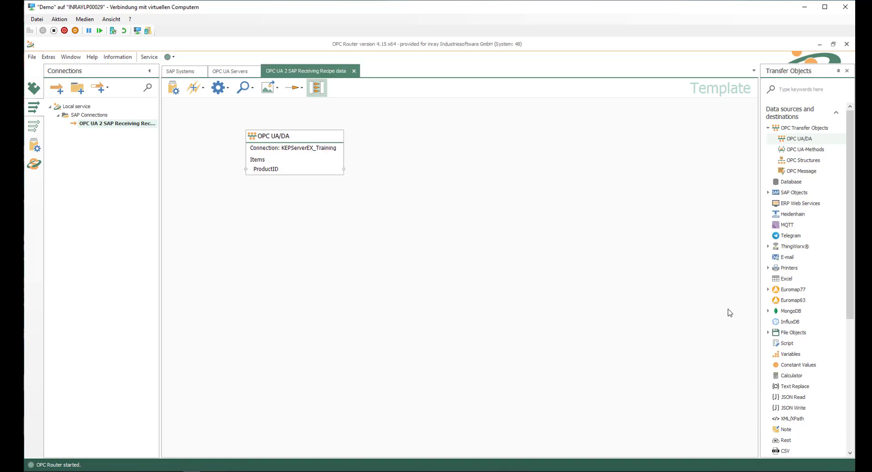
- Place an SAP RFC transfer object beside the OPC UA/DA object and set its SAP access data to SAP-SYS
click(769, 193)
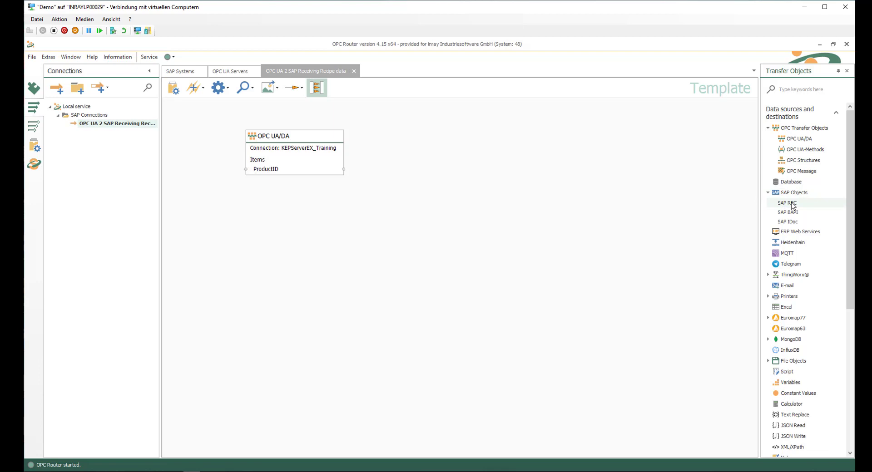
click(793, 206)
drag(792, 203, 440, 136)
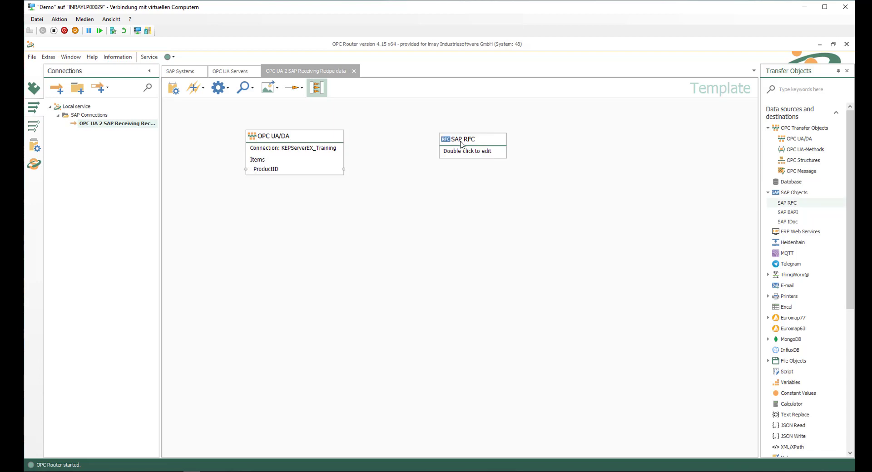
double_click(462, 145)
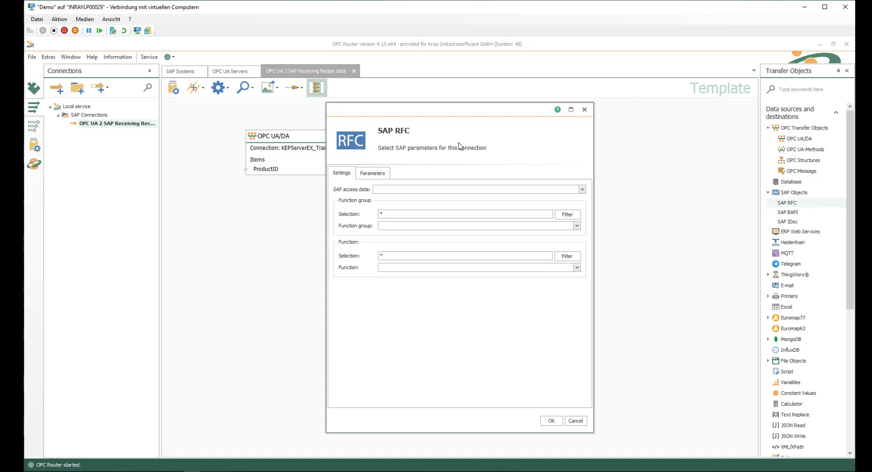
click(582, 190)
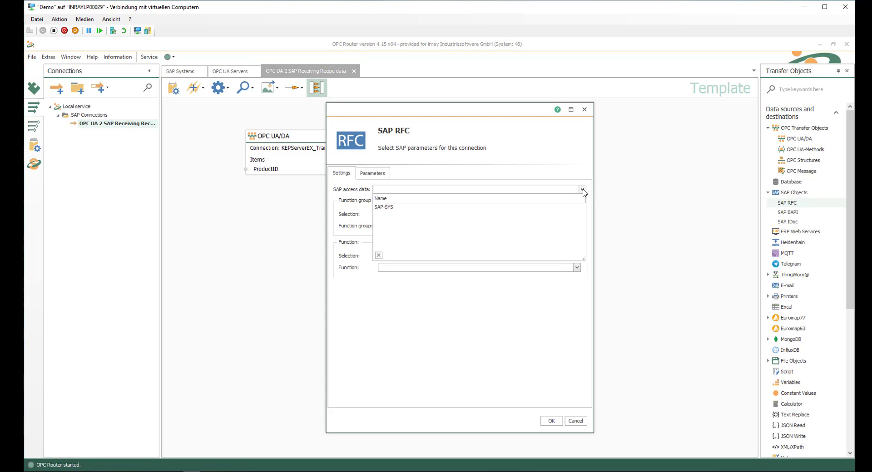
click(386, 207)
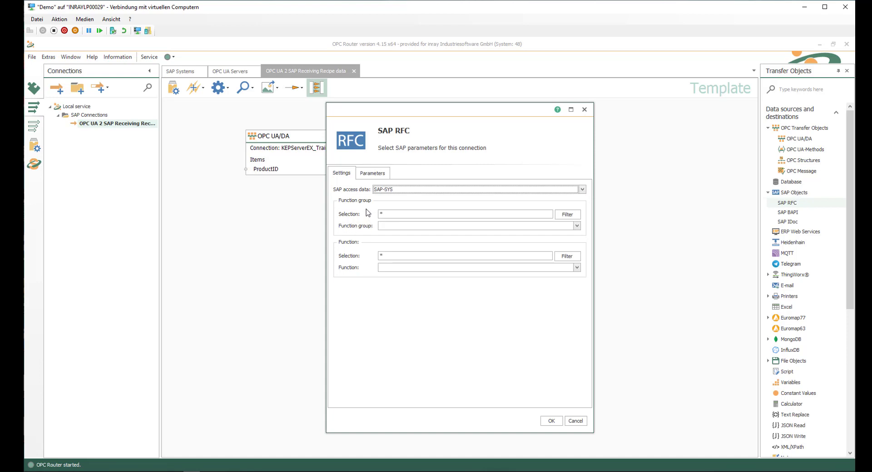
- Filter the function groups by ZZ*, choose ZZ_I40, and select its function Z_GET_RECIPE_FOR_PRODUCT_ID
click(382, 215)
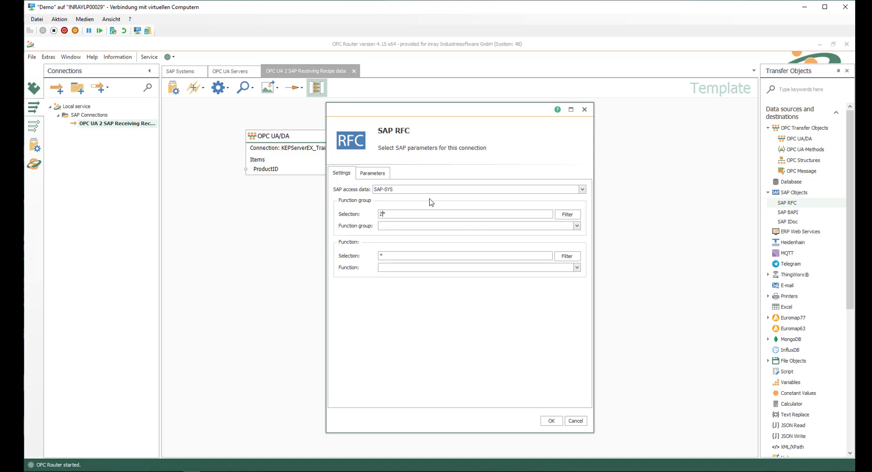
click(563, 217)
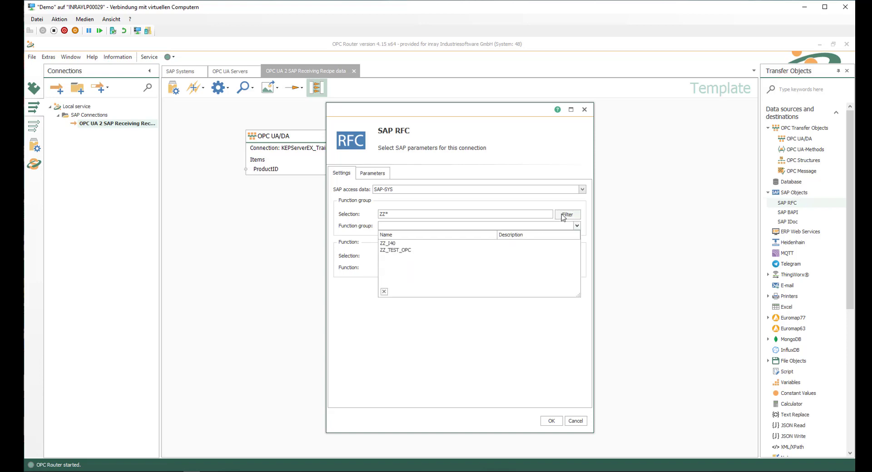
click(389, 244)
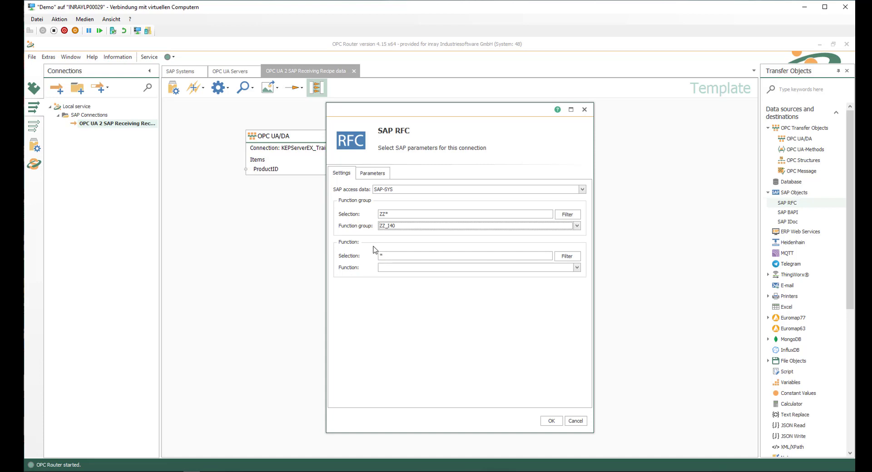
click(567, 257)
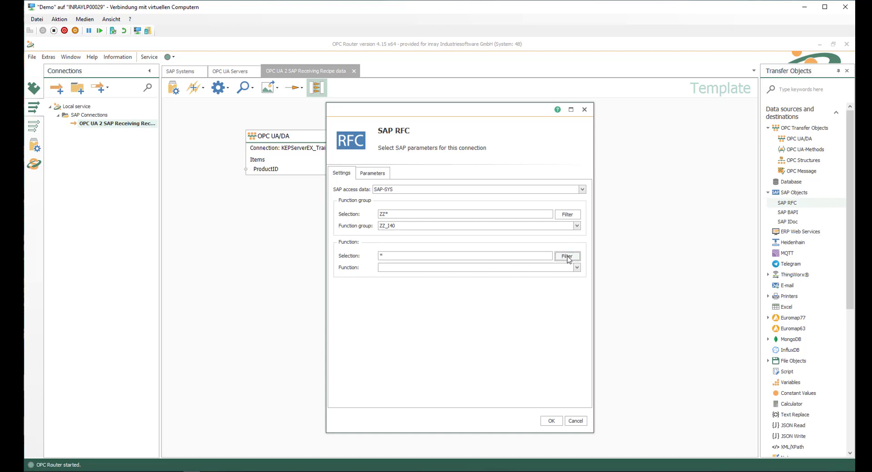
click(567, 258)
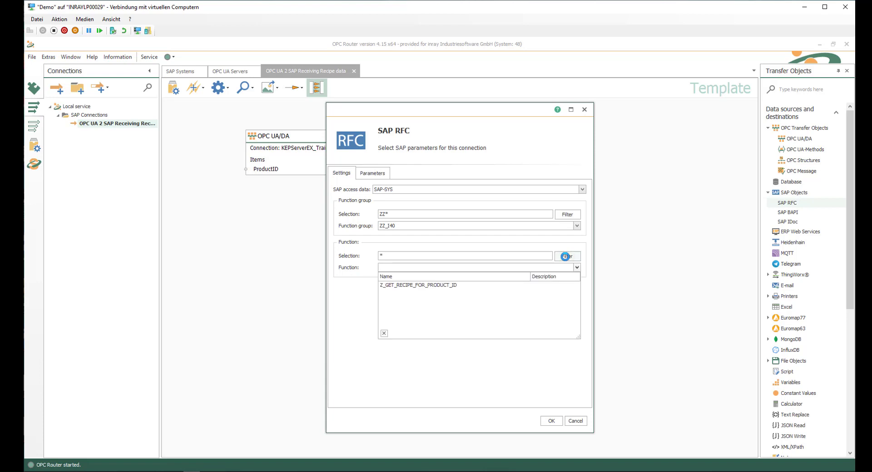
click(429, 286)
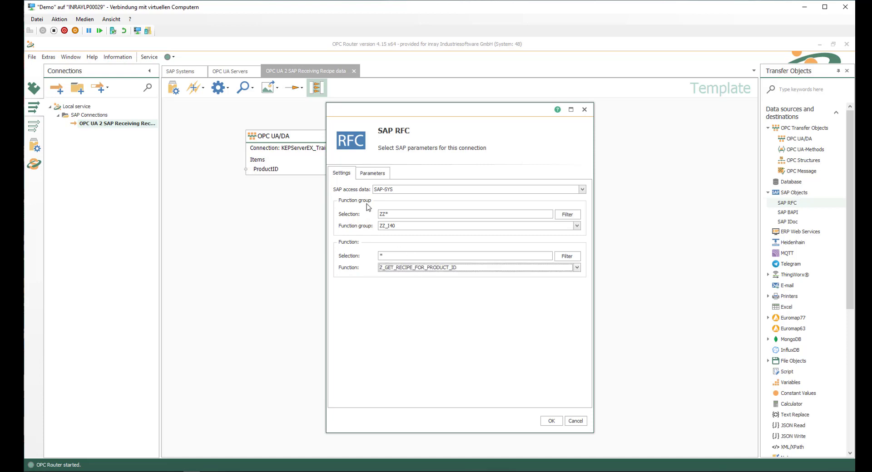
- Include the RFC parameters I_PRODUCTID, RETURN.MESSAGE, E_PARA_WIDTH, E_PARA_LENGTH, E_PARA_ERRORCODE and E_PARA_COLORNO, and save the SAP RFC configuration
click(375, 175)
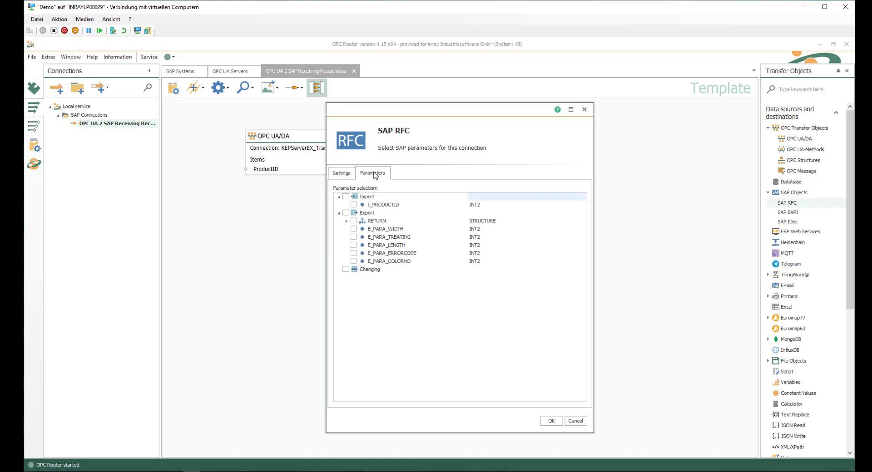
click(354, 206)
click(347, 221)
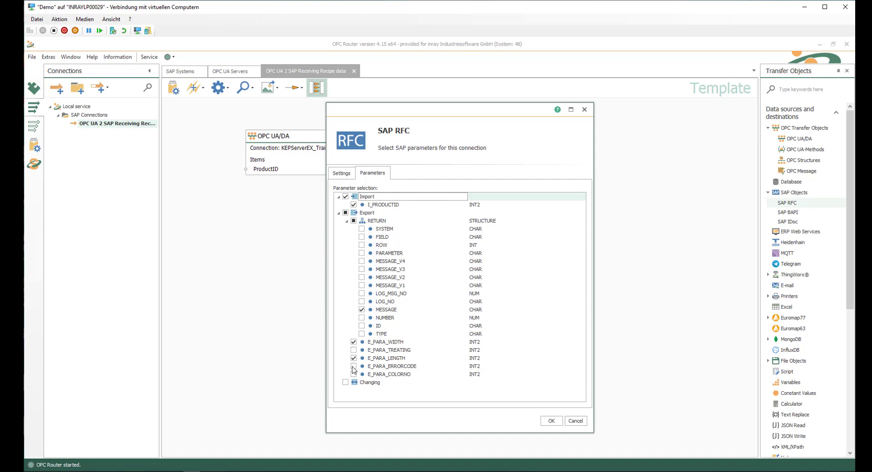
click(354, 368)
click(551, 421)
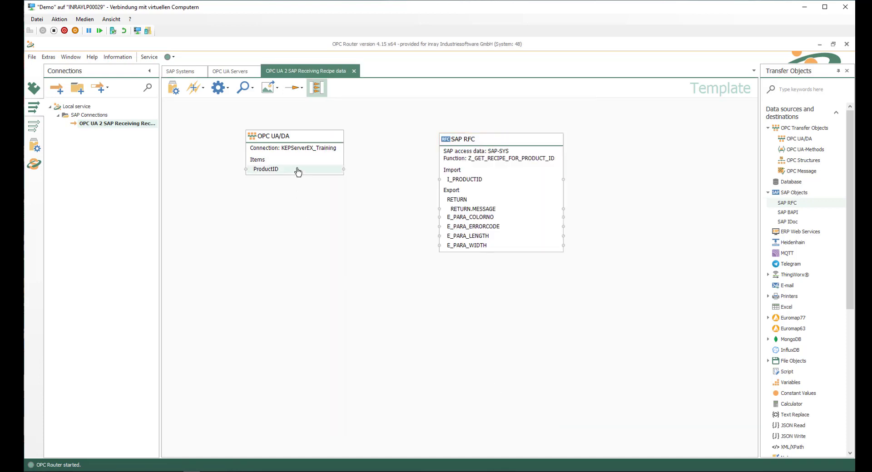
- Link the OPC item ProductID to the SAP import parameter I_PRODUCTID and shift the SAP RFC object slightly up
drag(298, 171, 470, 183)
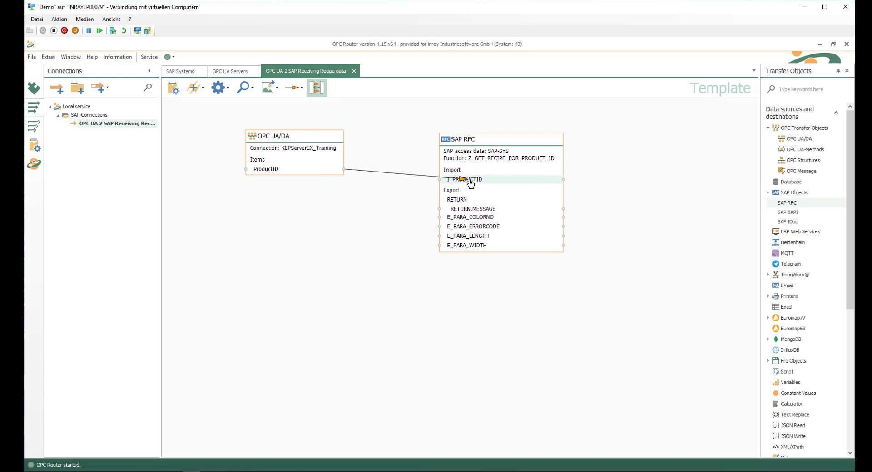
drag(470, 183, 470, 184)
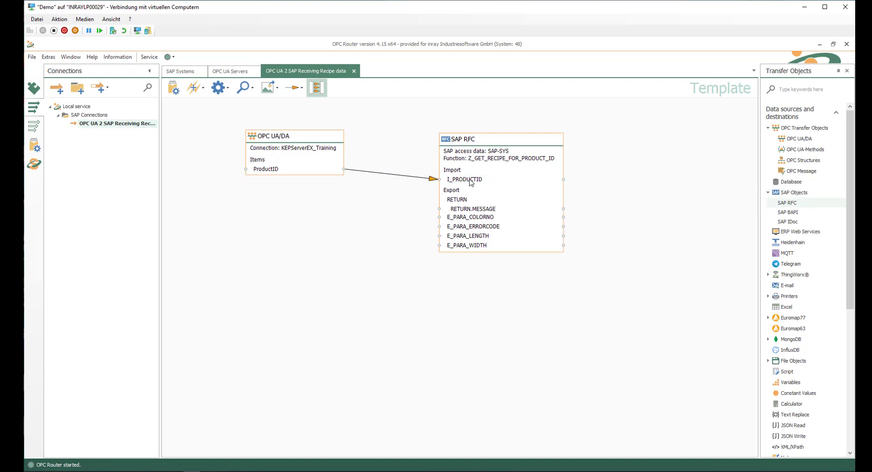
drag(465, 140, 460, 132)
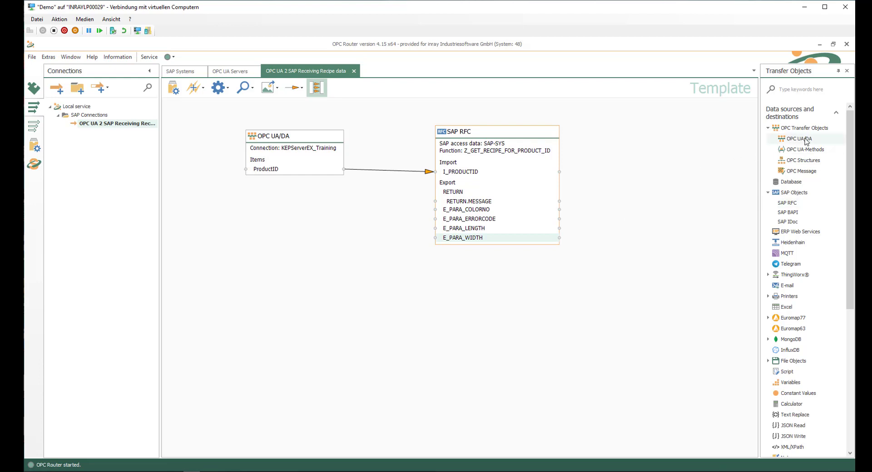
- Place a second OPC UA/DA object to the right of the SAP RFC object, with OPC access data KEPServerEX_Training
drag(806, 141, 633, 197)
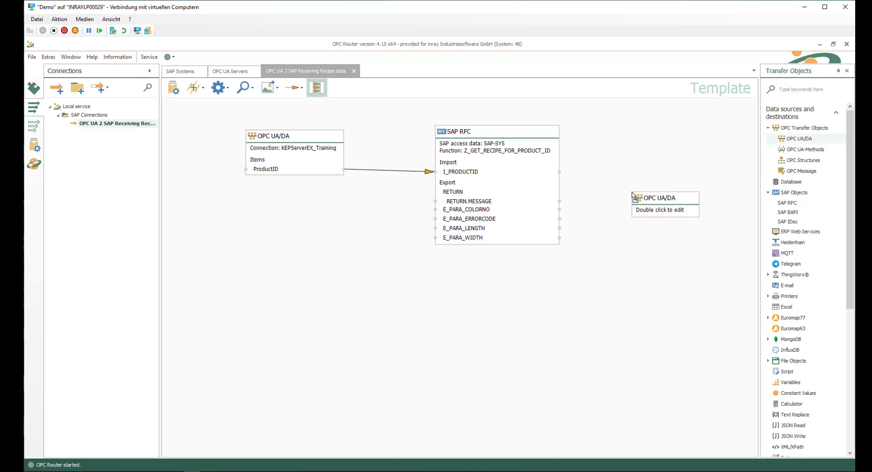
double_click(657, 202)
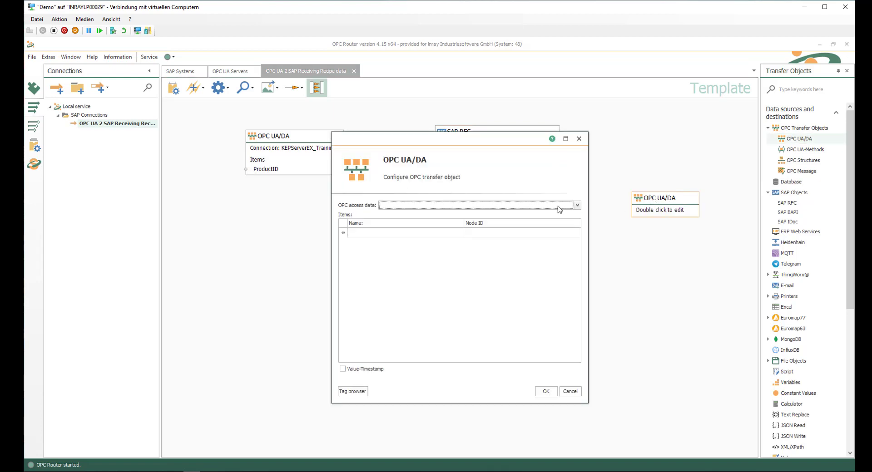
click(578, 205)
click(461, 222)
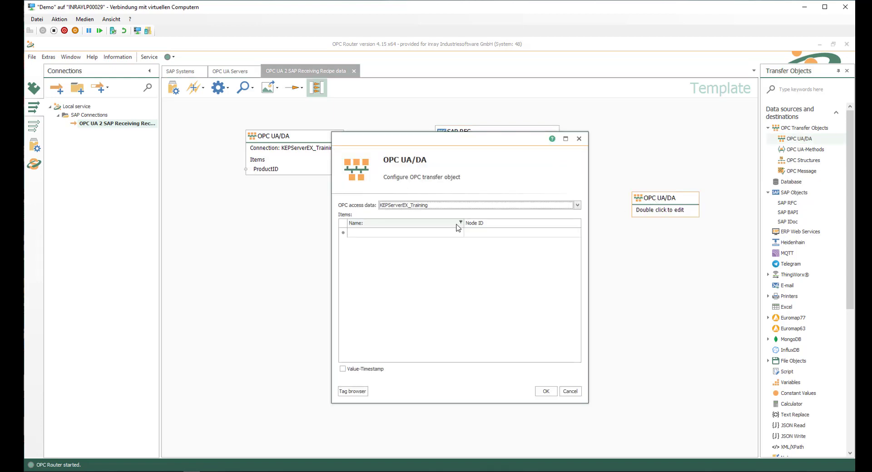
- Add the TargetData tags TargetWidth, TargetLength, TargetColorNo, SAP_ErrorCode and SAP_ErrorMessage to the second OPC UA/DA object and save it
click(353, 392)
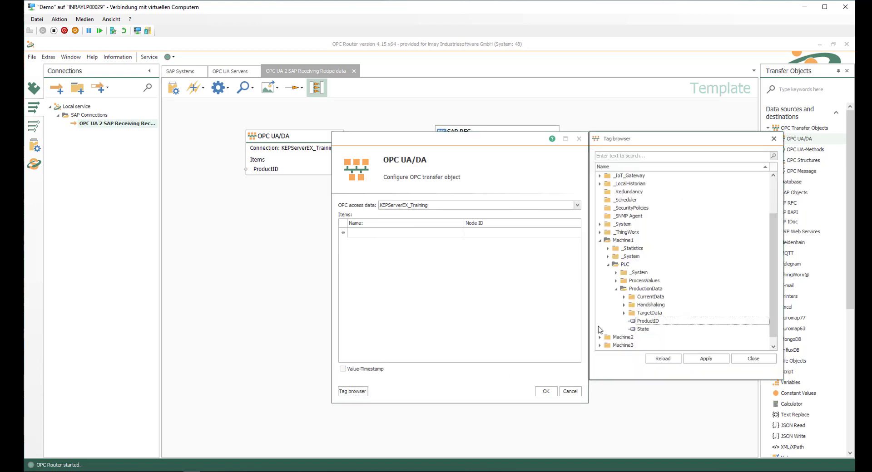
click(624, 314)
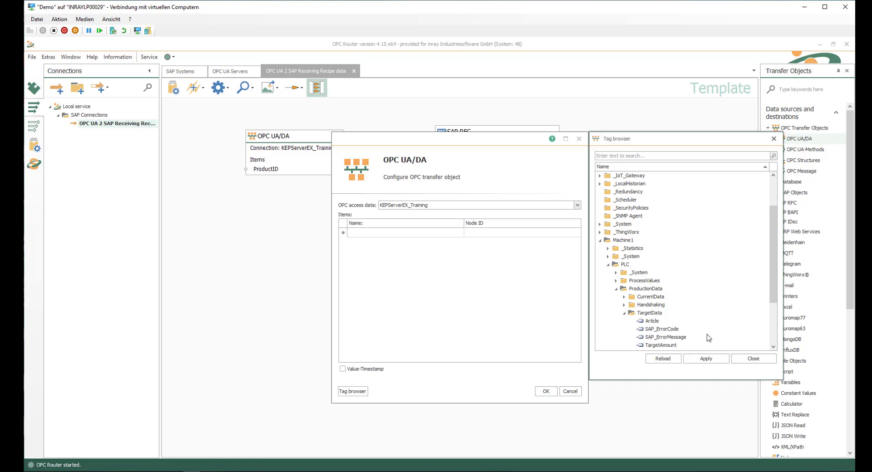
scroll(709, 338, down, 2)
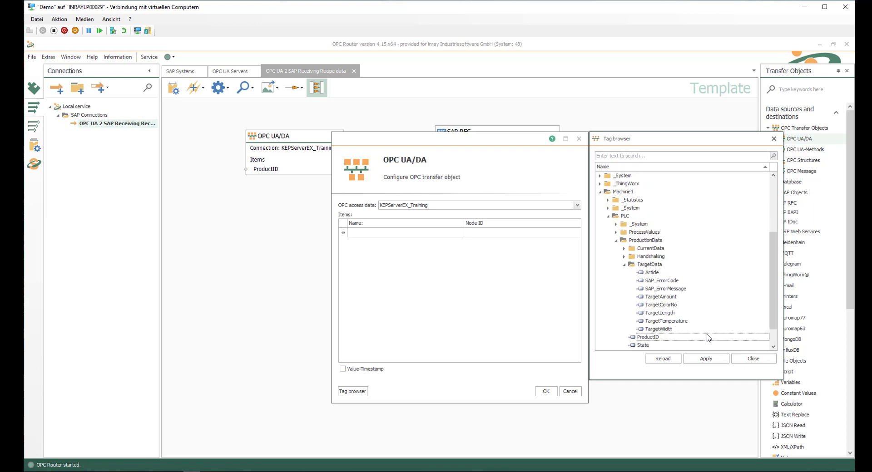
double_click(664, 330)
double_click(665, 313)
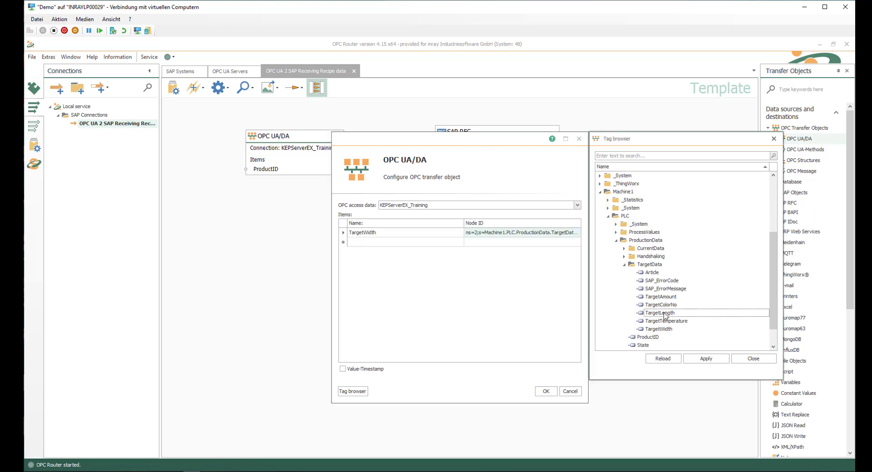
double_click(665, 306)
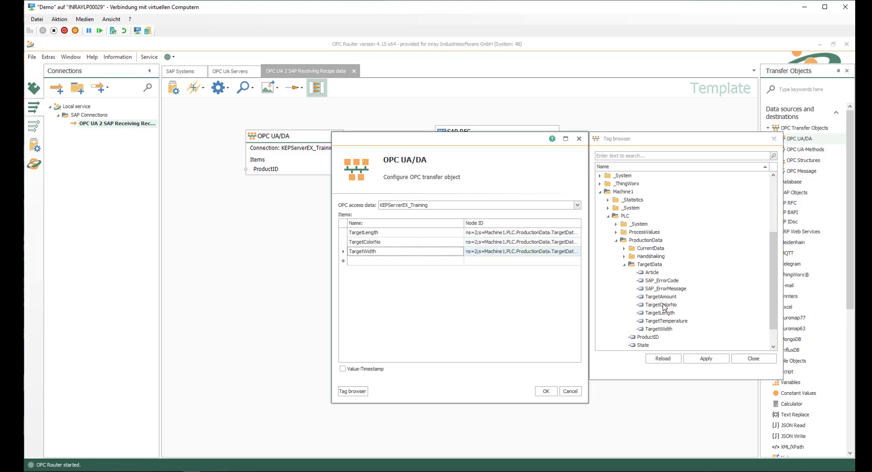
double_click(665, 282)
double_click(666, 290)
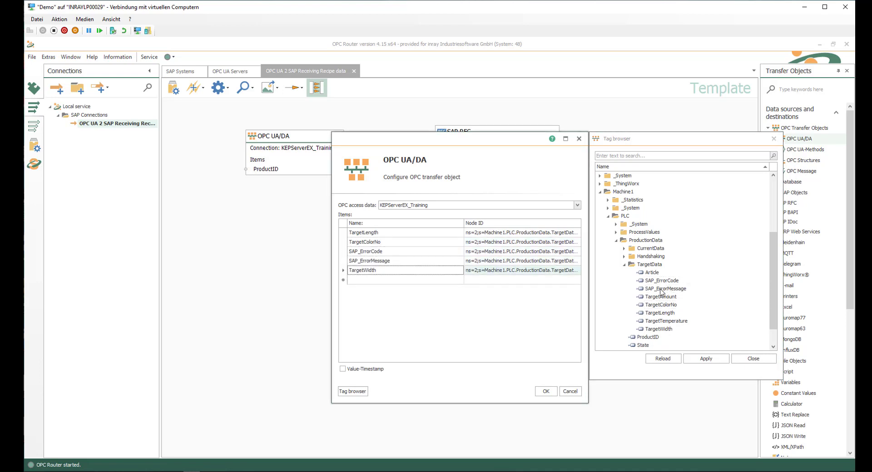
click(547, 391)
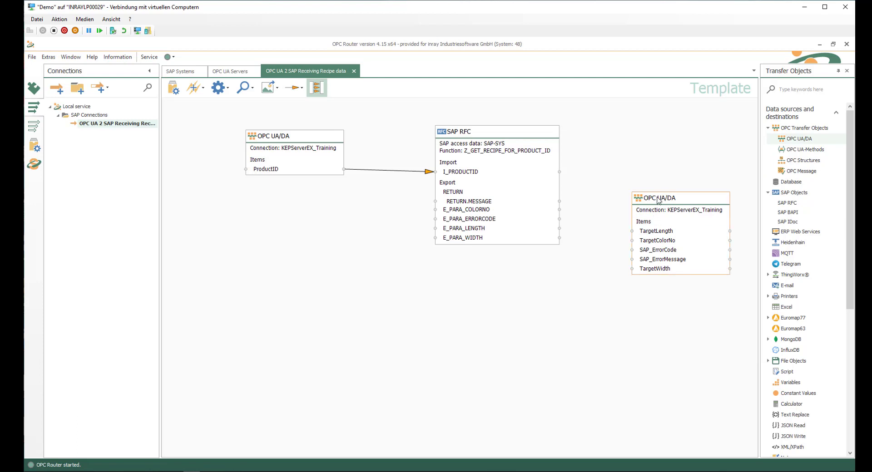
- Move the second OPC UA/DA object up beside the SAP RFC object and link RETURN.MESSAGE to SAP_ErrorMessage
drag(659, 200, 650, 171)
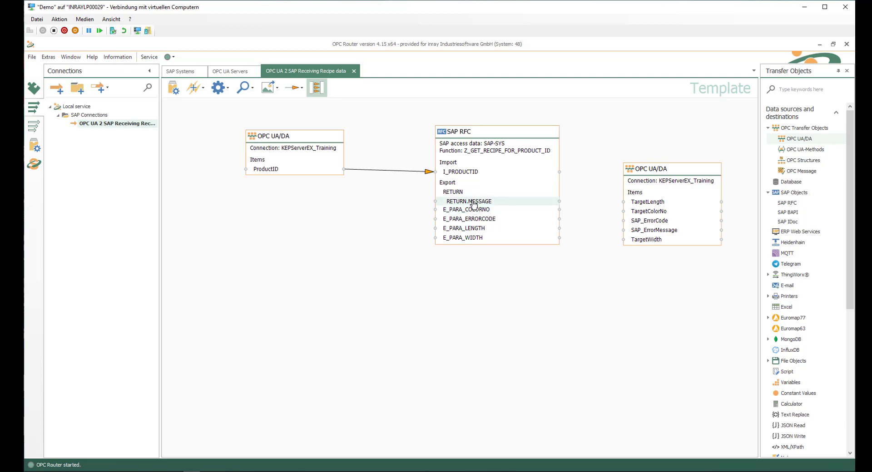
drag(473, 203, 657, 234)
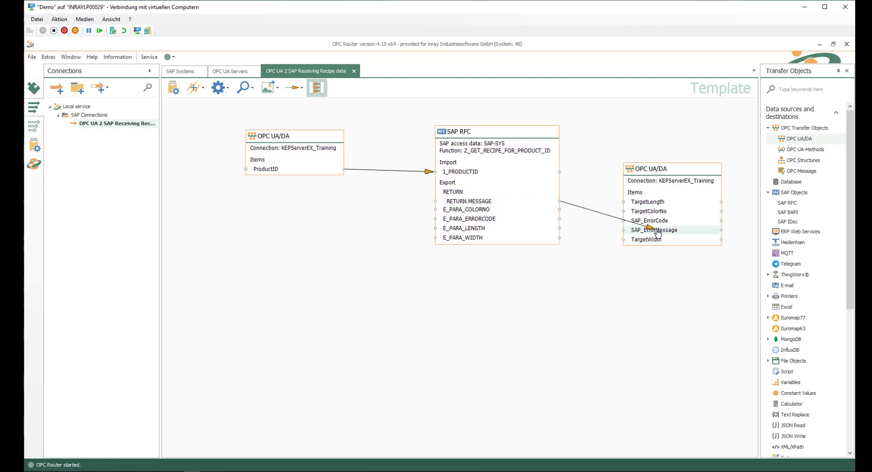
drag(658, 233, 658, 234)
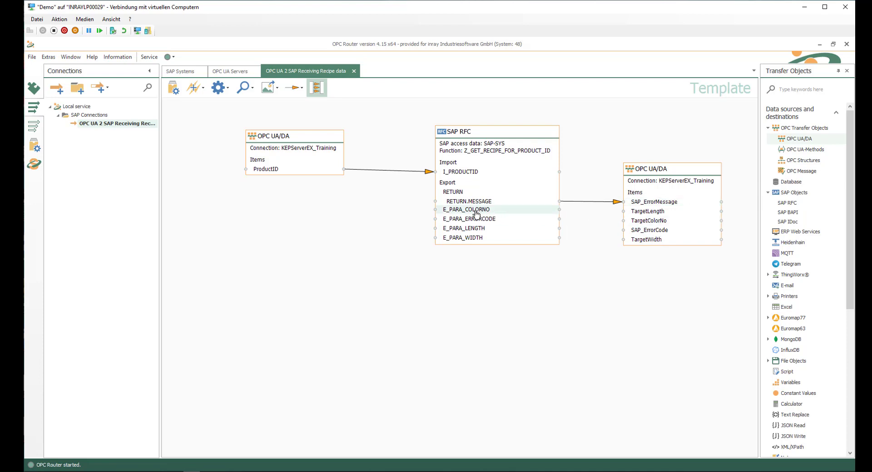
- Link E_PARA_COLORNO to TargetColorNo, E_PARA_ERRORCODE to SAP_ErrorCode, E_PARA_LENGTH to TargetLength and E_PARA_WIDTH to TargetWidth
drag(476, 213, 646, 222)
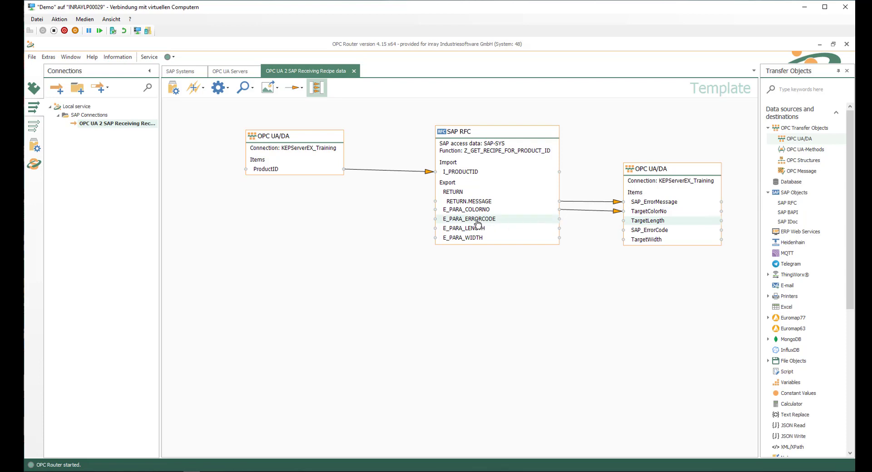
drag(559, 219, 649, 233)
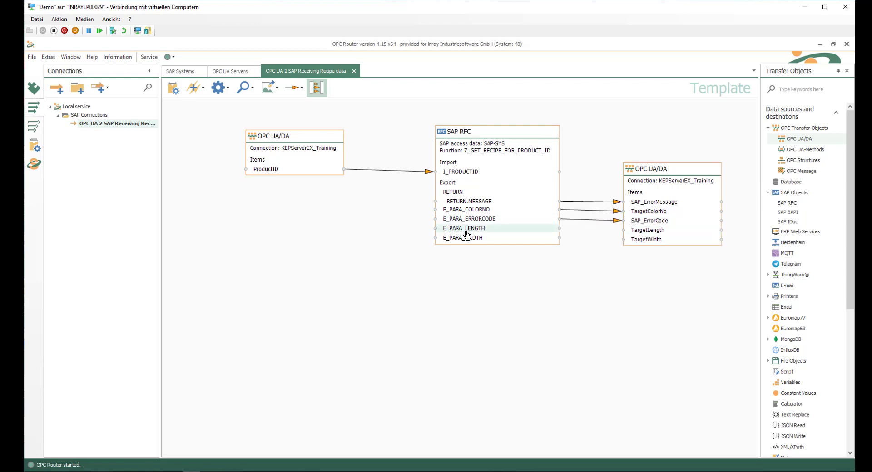
drag(559, 229, 638, 231)
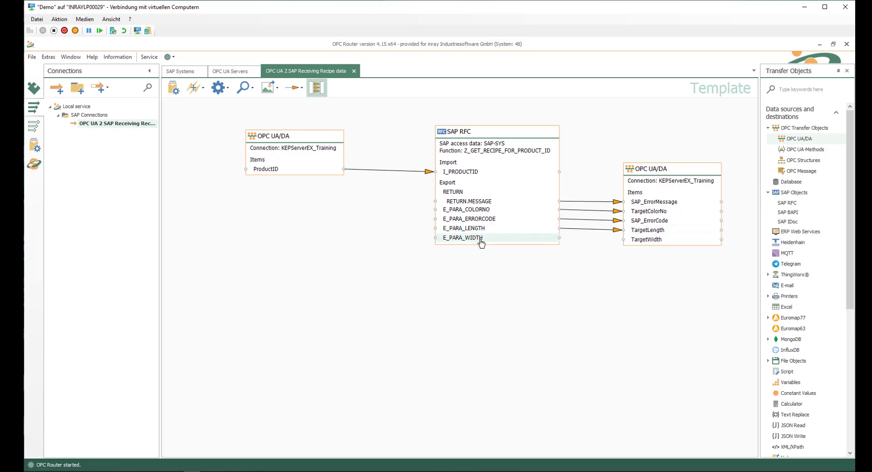
drag(560, 238, 639, 241)
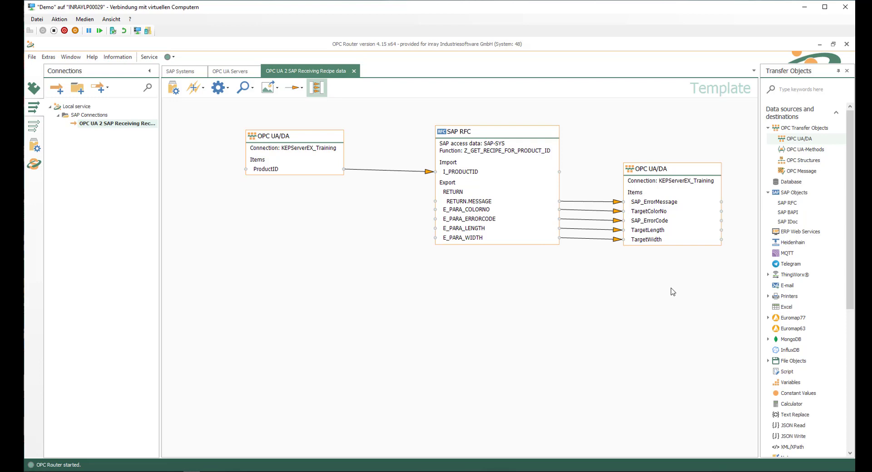
- Place an OPC Message trigger below the first OPC UA/DA object and set its access data to KEPServerEX_Training
drag(849, 259, 846, 383)
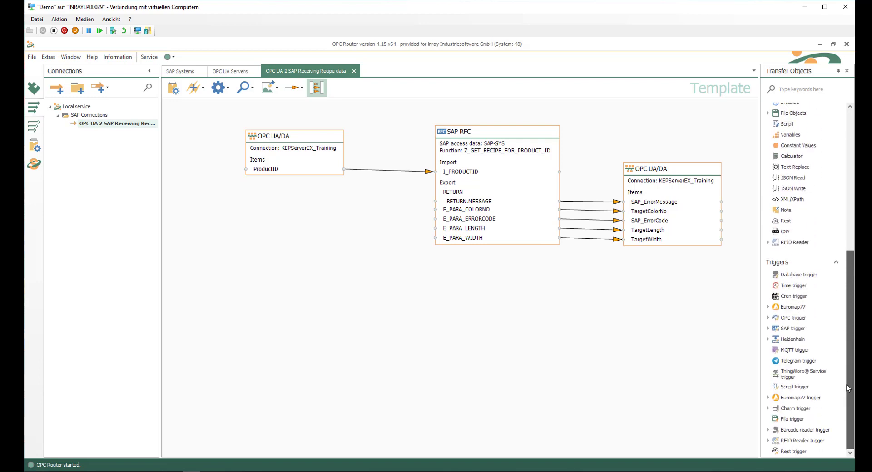
click(768, 318)
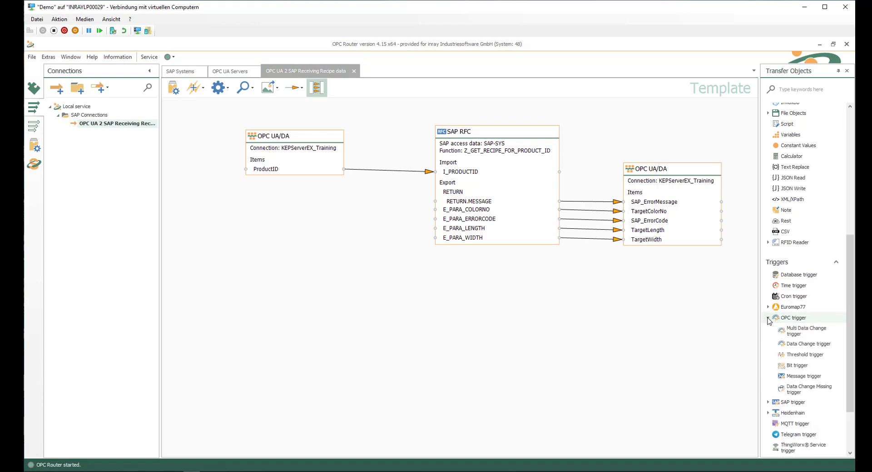
drag(801, 379, 223, 250)
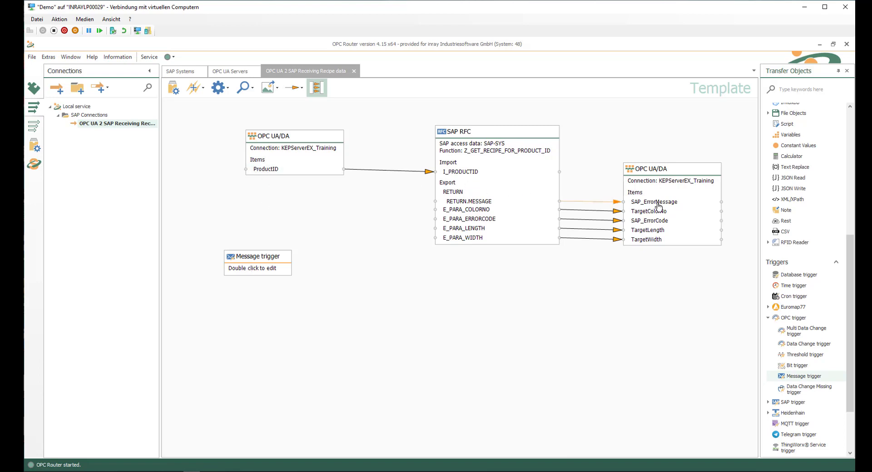
double_click(247, 260)
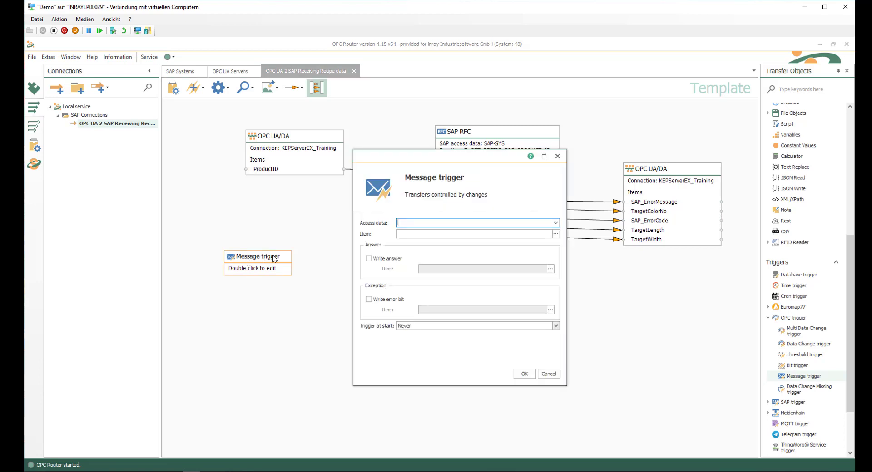
click(556, 223)
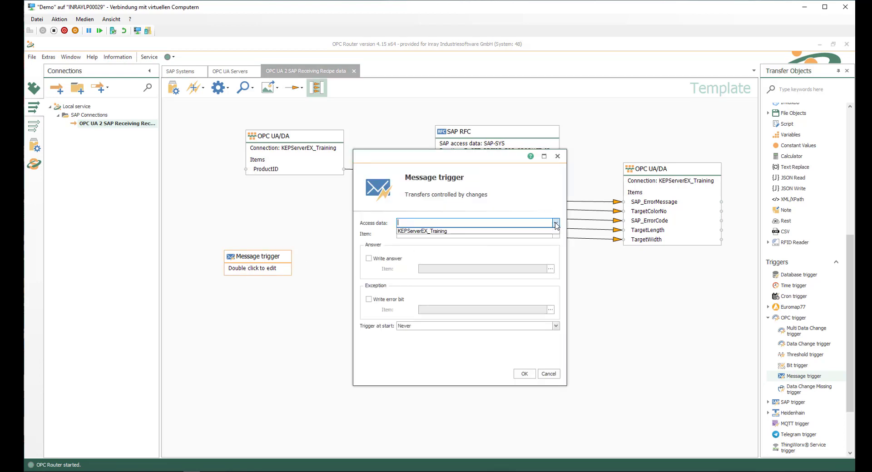
click(425, 231)
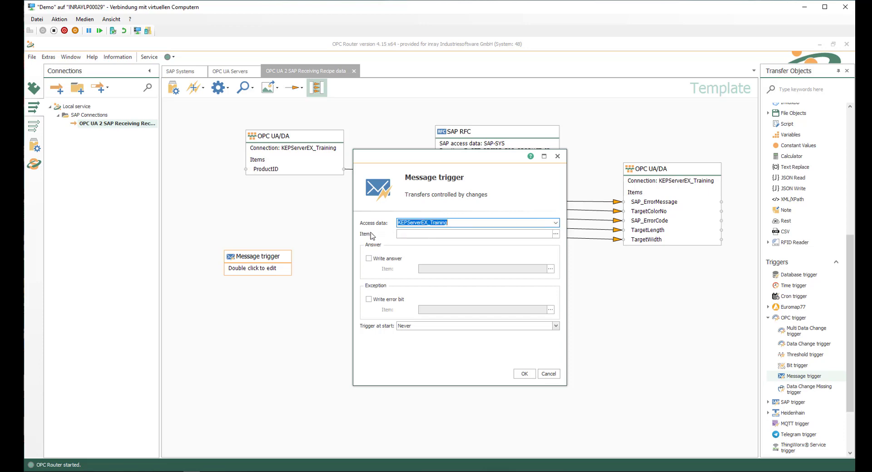
- Set the trigger item to the MessageTrigger tag under Machine1, PLC, ProductionData, Handshaking, Messagehandshaking
click(556, 234)
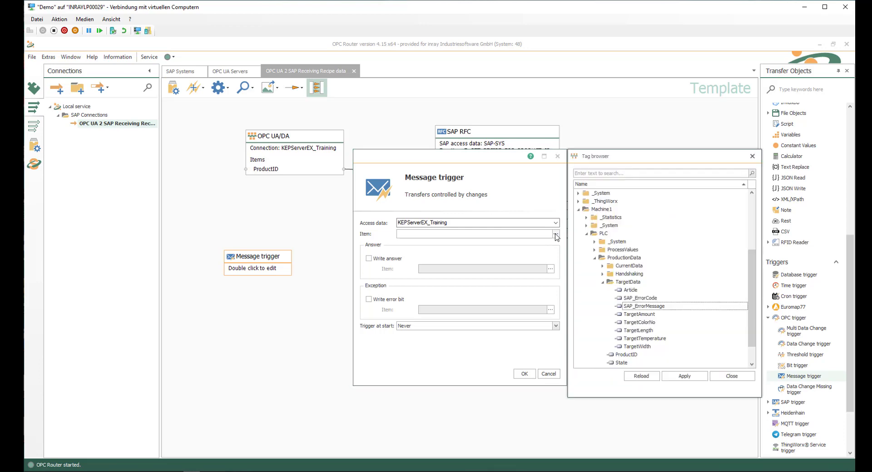
click(602, 275)
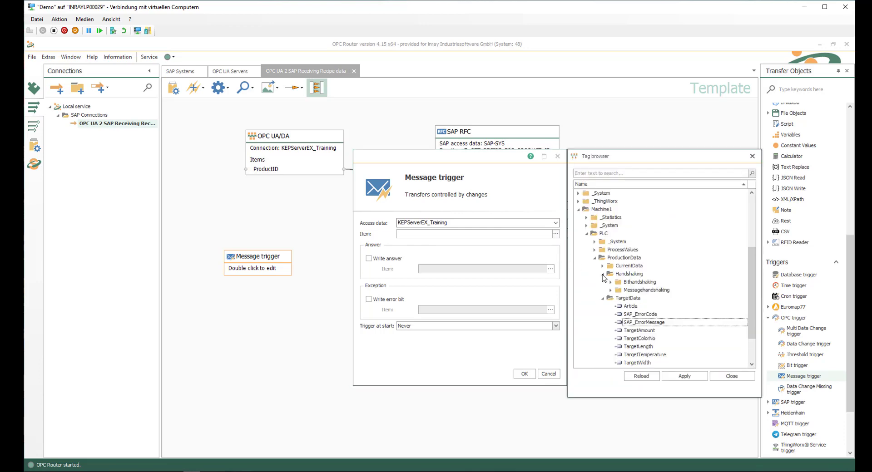
click(611, 290)
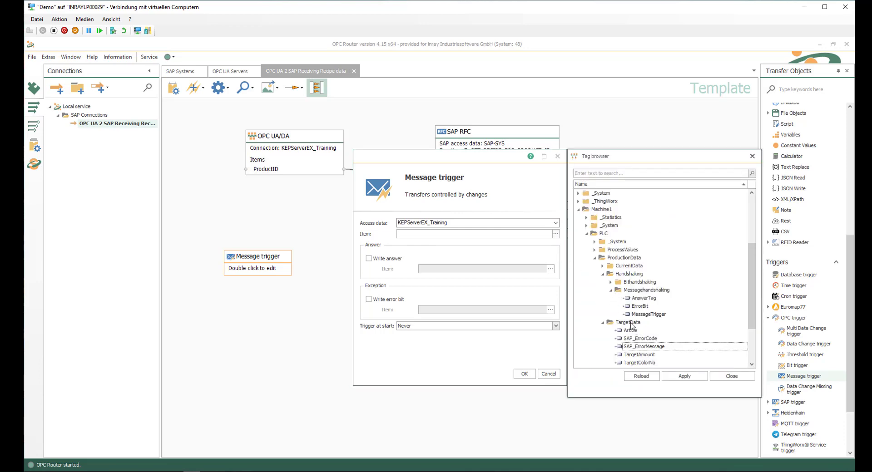
double_click(653, 316)
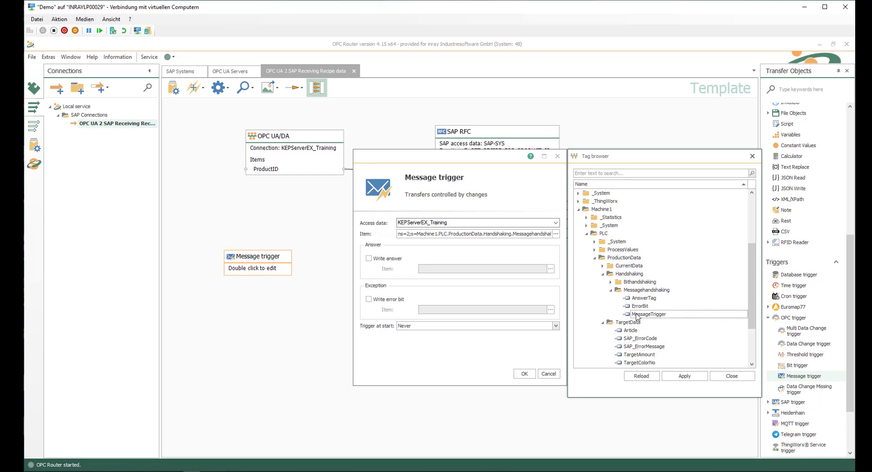
- Enable writing an answer for the message trigger and assign the AnswerTag item from Messagehandshaking
click(368, 258)
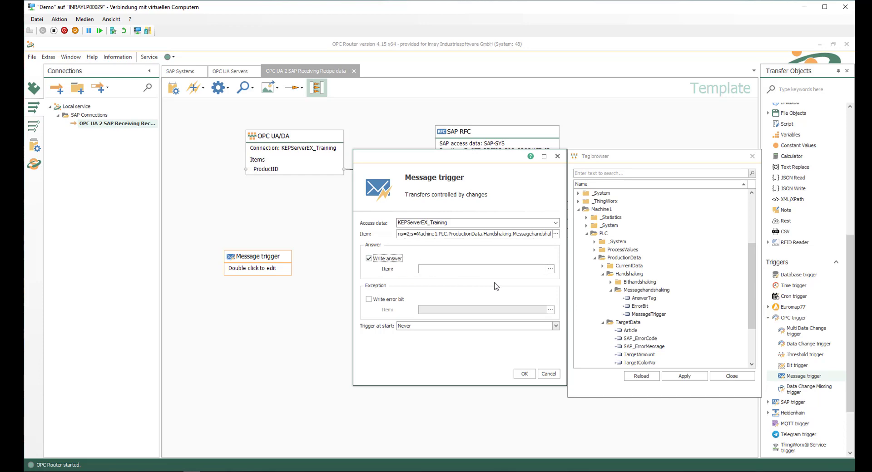
click(551, 269)
click(551, 269)
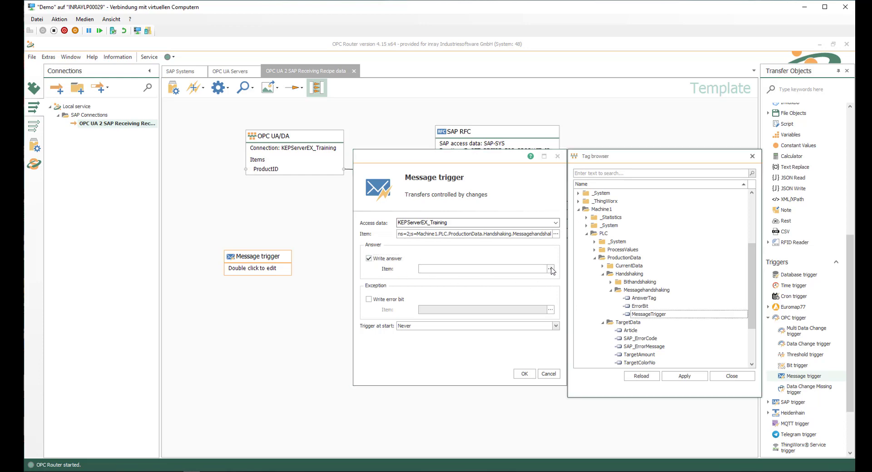
double_click(640, 300)
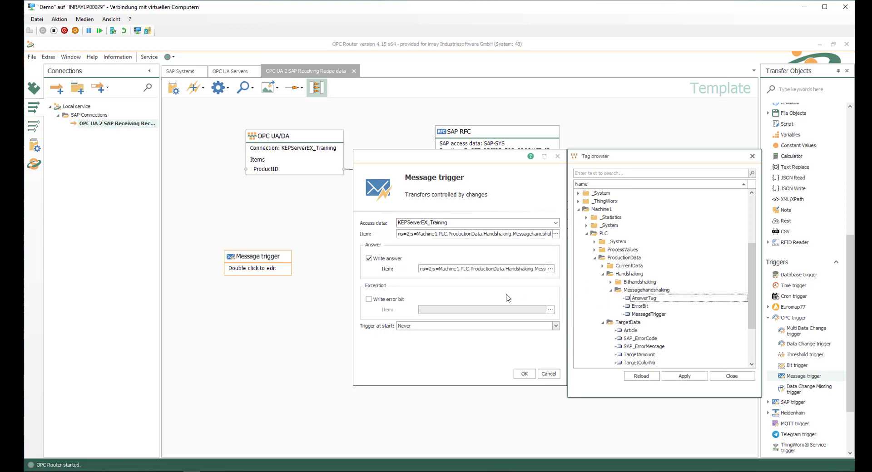
- Enable writing the error bit on exception and assign the ErrorBit item from Messagehandshaking
click(369, 300)
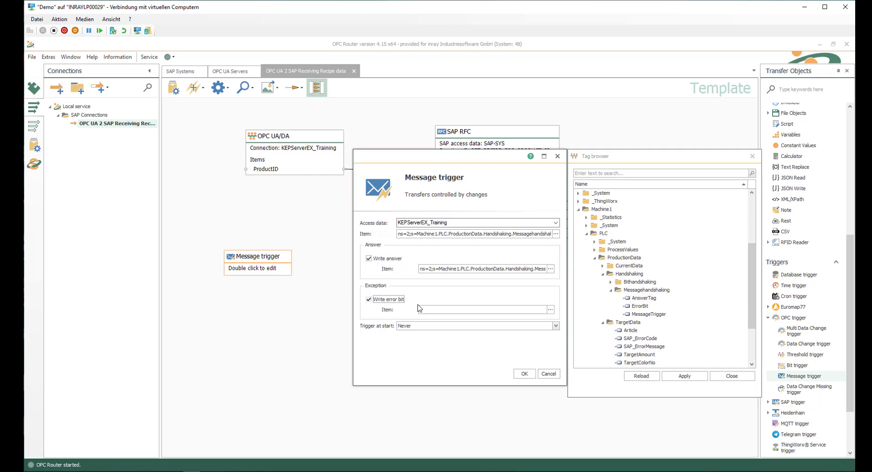
click(551, 310)
click(640, 307)
double_click(640, 307)
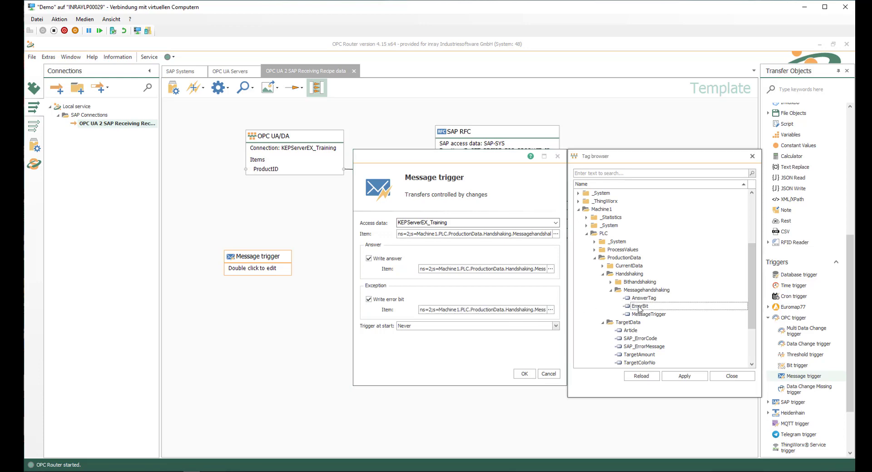
- Set the trigger at start to "If message ID and answer ID are not equal", save the trigger and shift its object slightly left
click(557, 327)
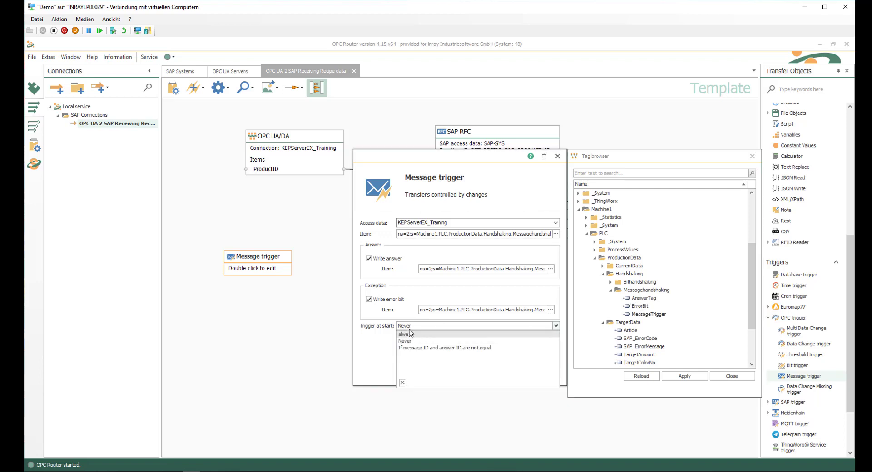
click(420, 349)
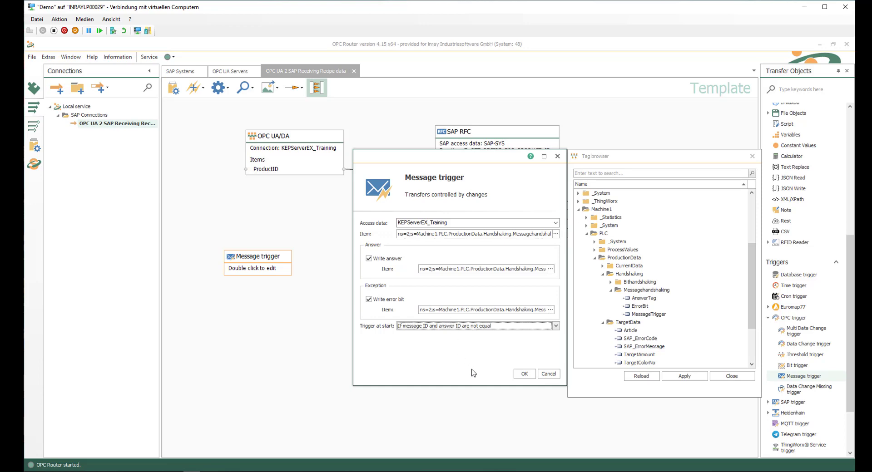
click(525, 374)
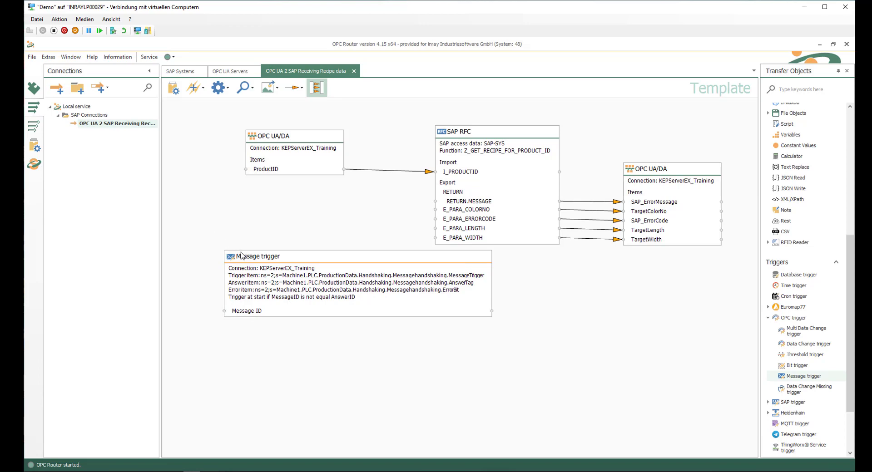
drag(241, 251, 209, 257)
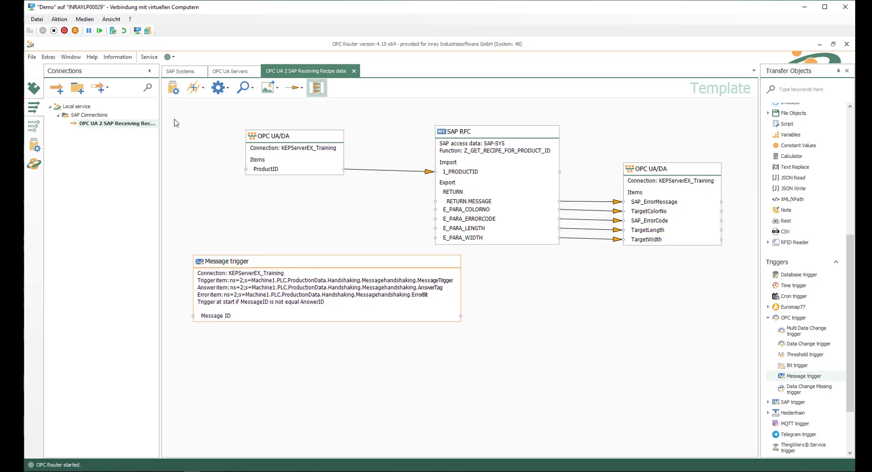
- Set the recipe data connection productive, sending the whole project and restarting the OPC Router service
click(174, 88)
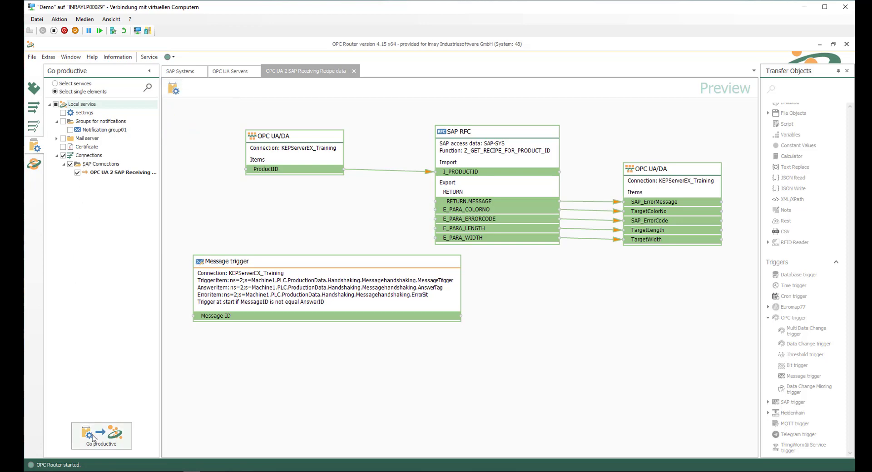
click(174, 88)
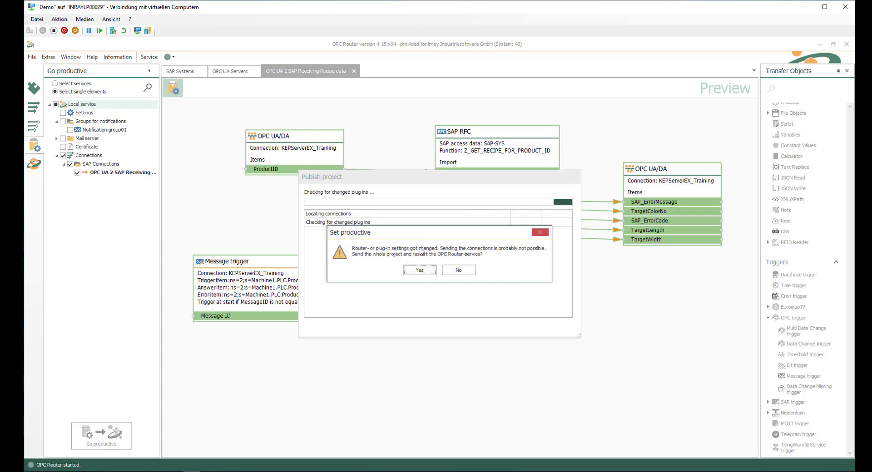
click(416, 272)
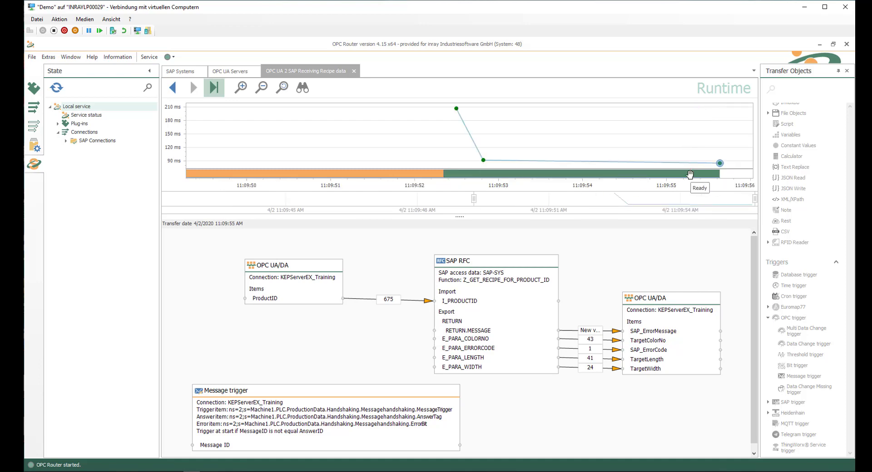
- Examine the runtime transfers: their execution times, the ProductID sent to SAP RFC and the export values returned to the OPC items
mouse_move(457, 119)
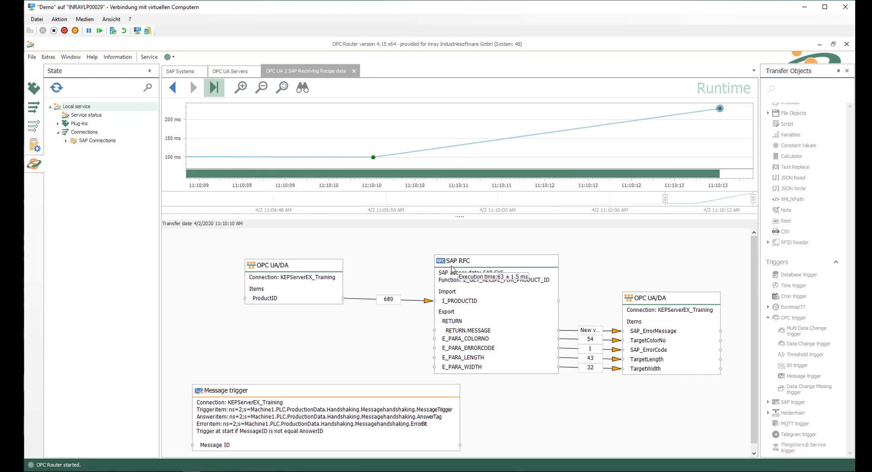
mouse_move(385, 305)
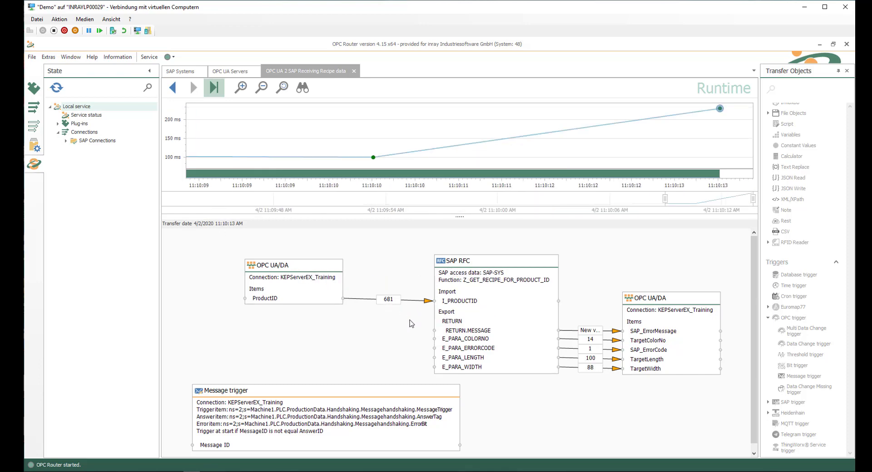
mouse_move(481, 288)
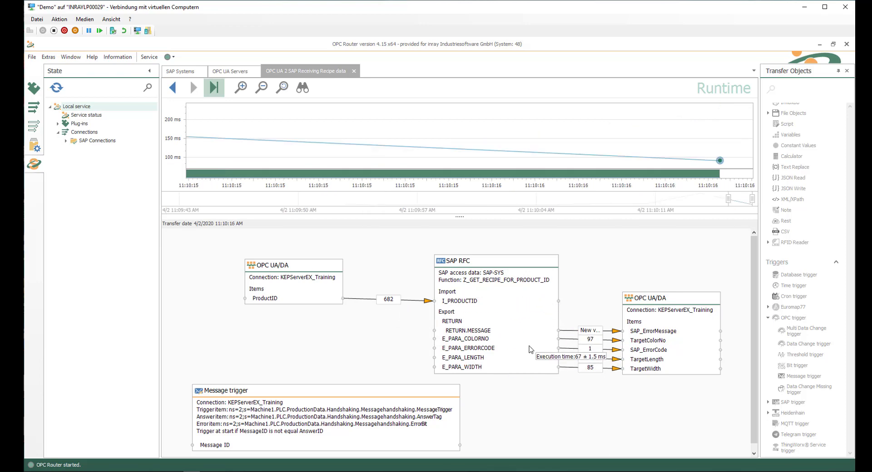
mouse_move(586, 335)
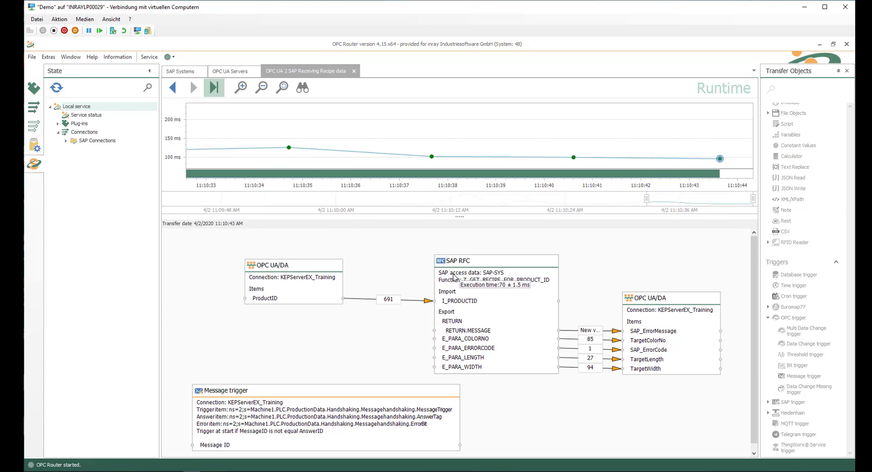
mouse_move(591, 368)
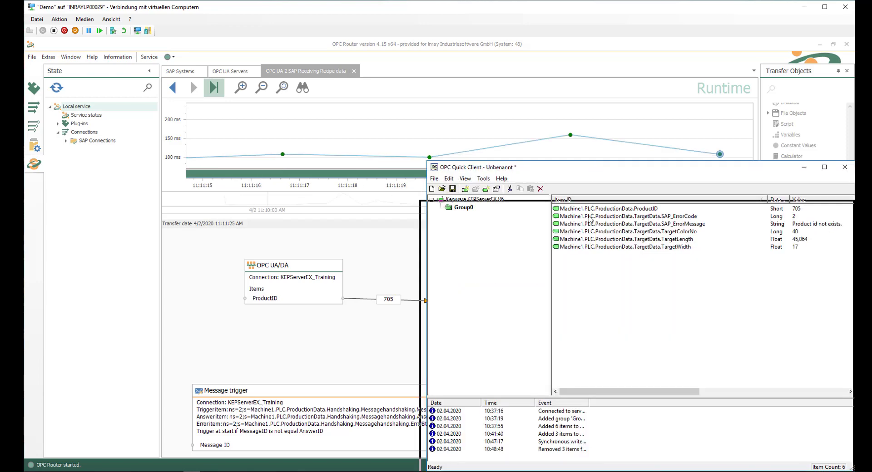
- Switch to OPC Quick Client, move its window below the transfer view and check the live ProductID and TargetData tag values
drag(620, 322, 570, 380)
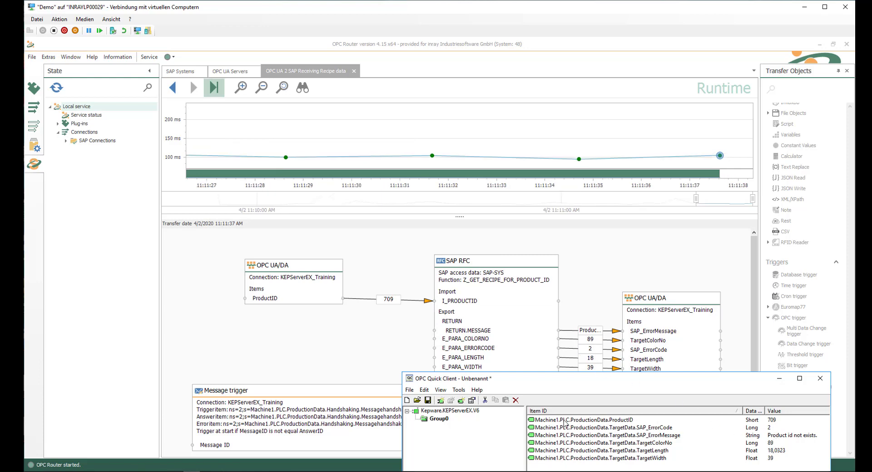
click(615, 422)
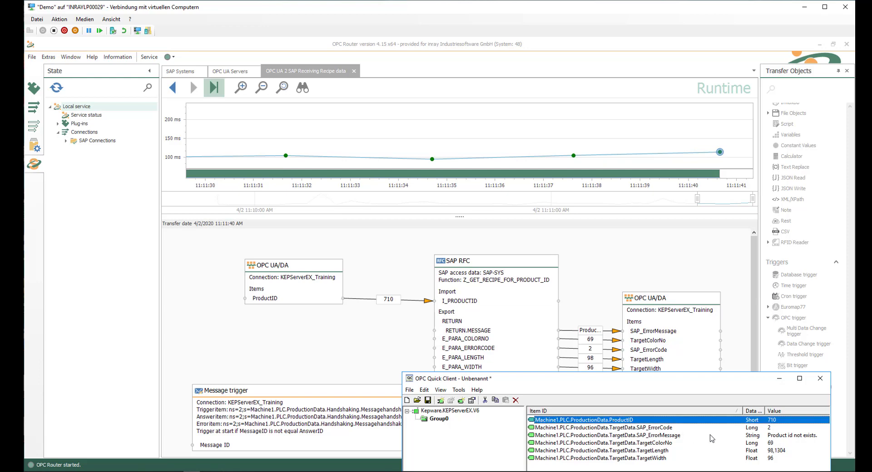
click(767, 429)
click(771, 444)
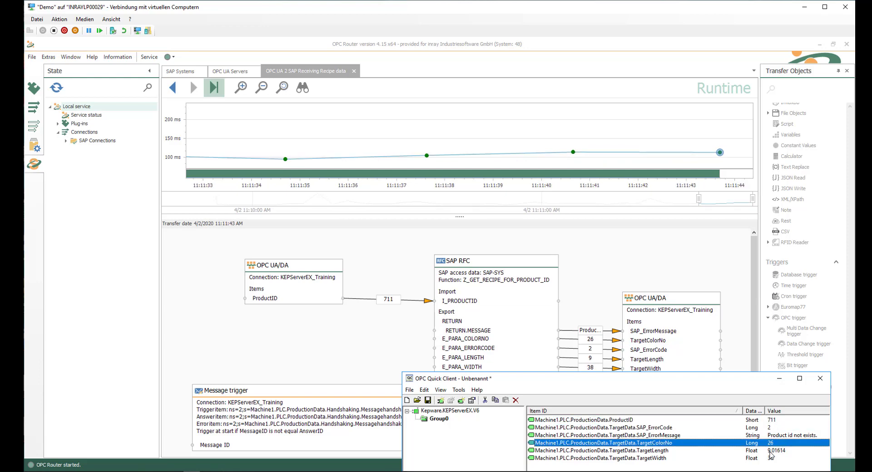
click(770, 452)
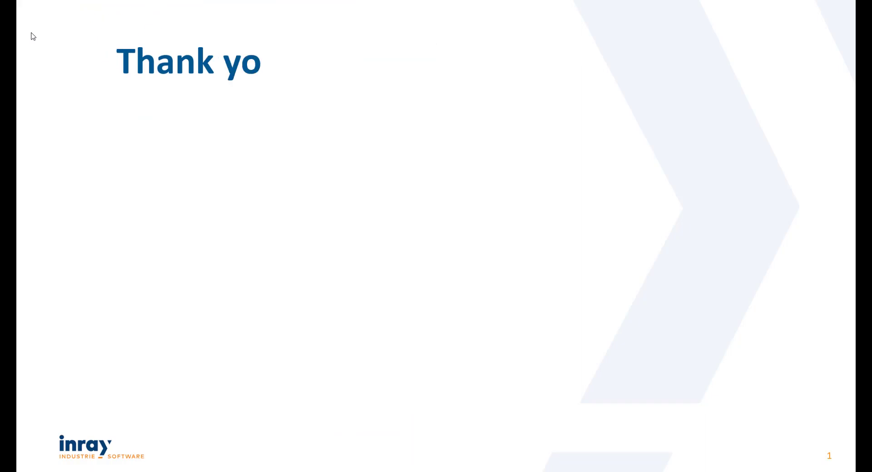